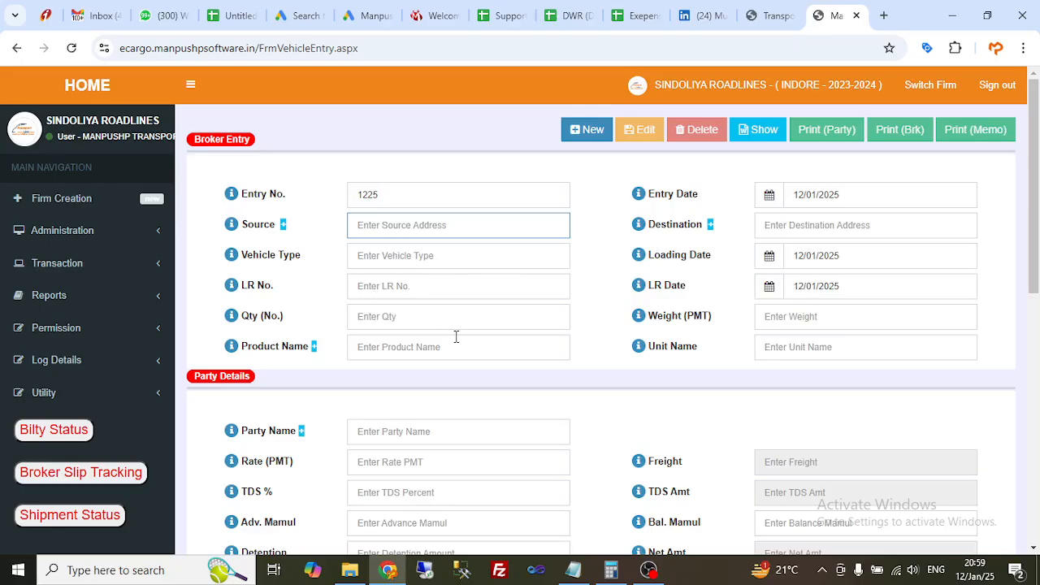
Step: Review the Broker Entry, Party Details and Owner / Broker sections of the entry form
scroll(620, 337, "down", 3)
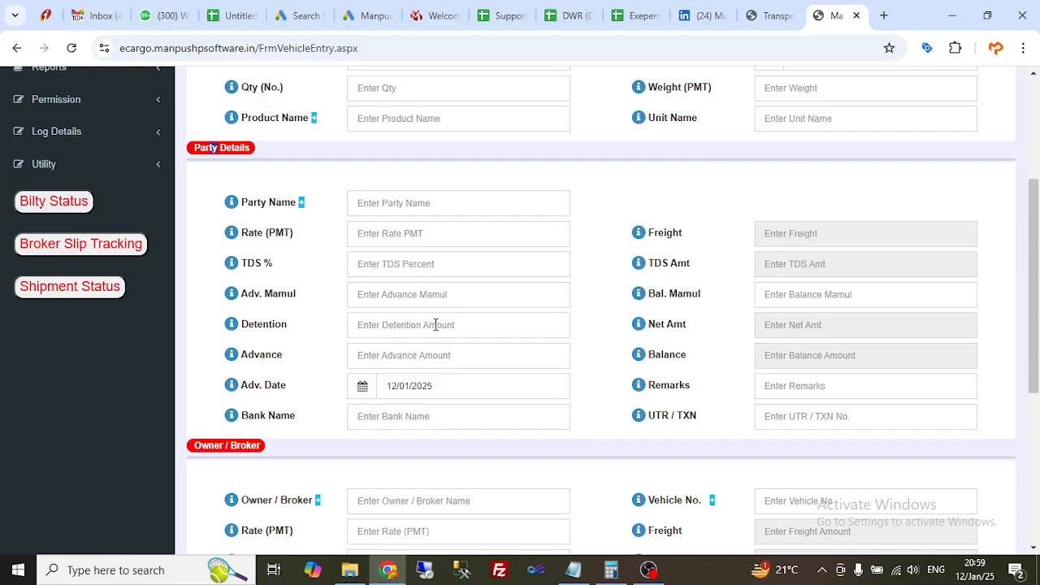
scroll(428, 324, "down", 3)
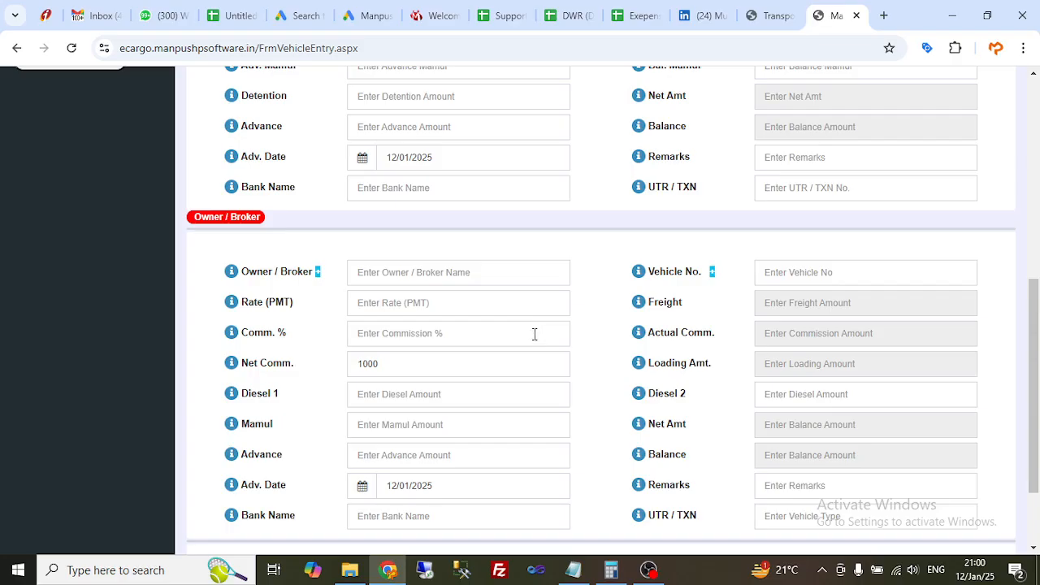
scroll(535, 332, "down", 2)
scroll(534, 333, "up", 7)
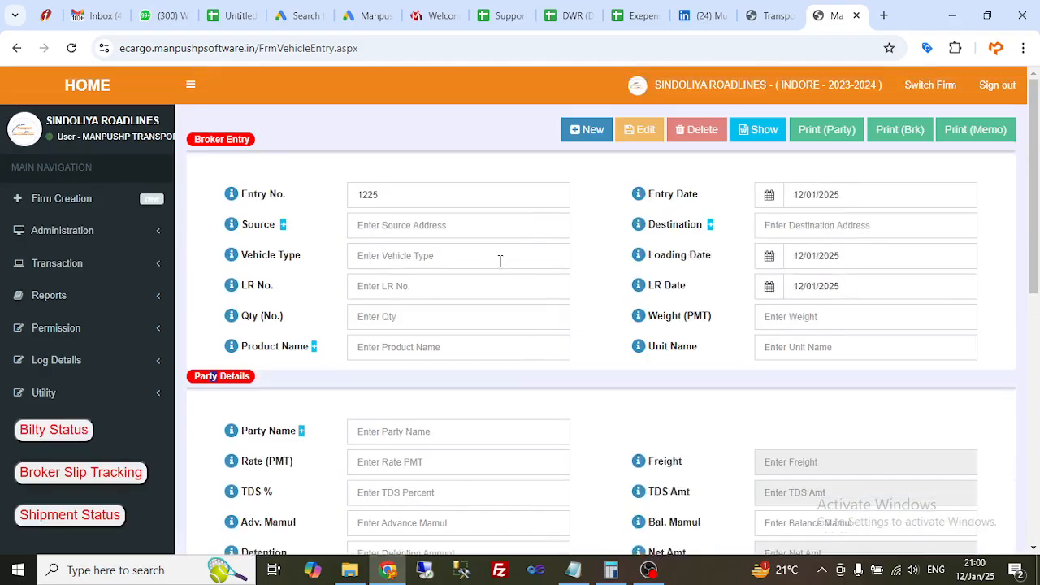
double_click(419, 195)
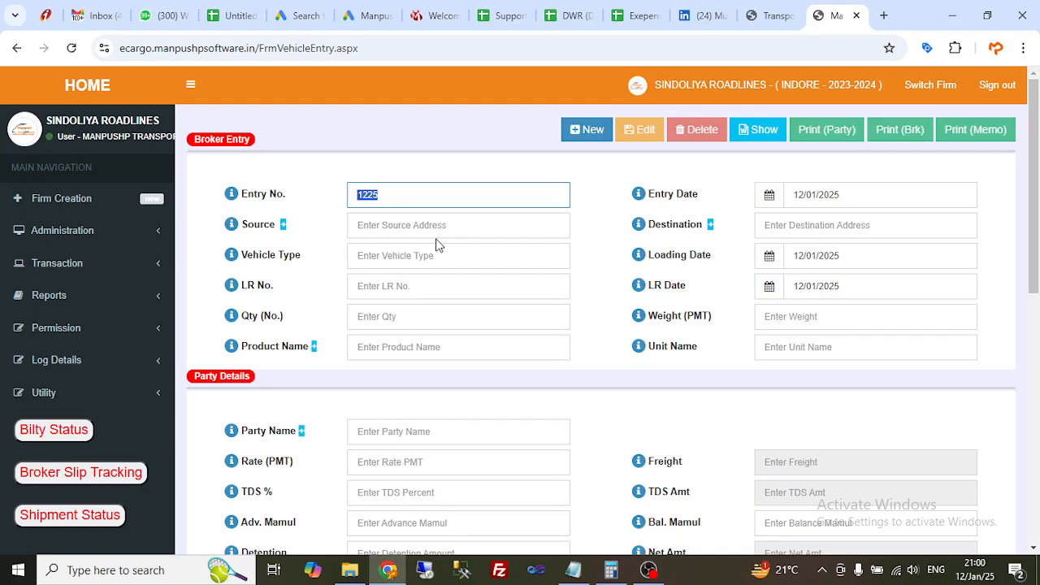
type("2544")
key("BackSpace")
key("BackSpace")
key("BackSpace")
key("BackSpace")
left_click(574, 137)
left_click(587, 130)
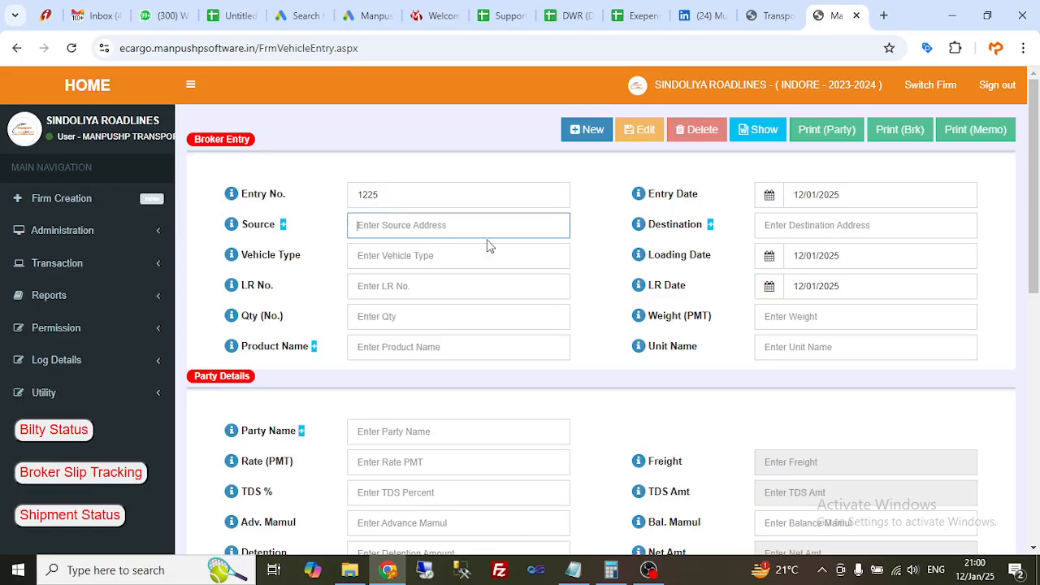
Step: Set the broker entry's source to RAIPUR and its destination to SURAT
left_click(862, 195)
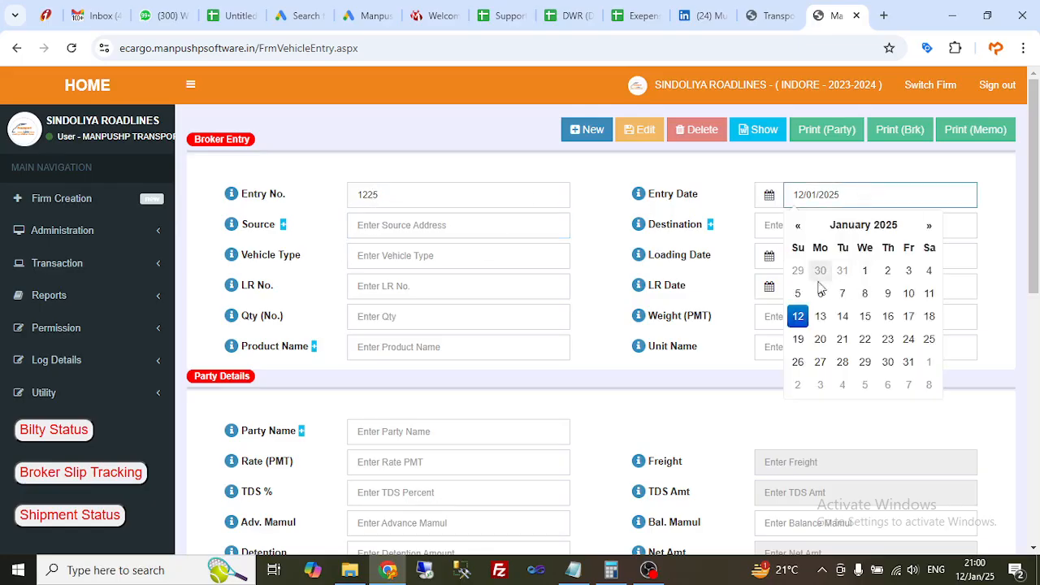
left_click(733, 176)
left_click(410, 226)
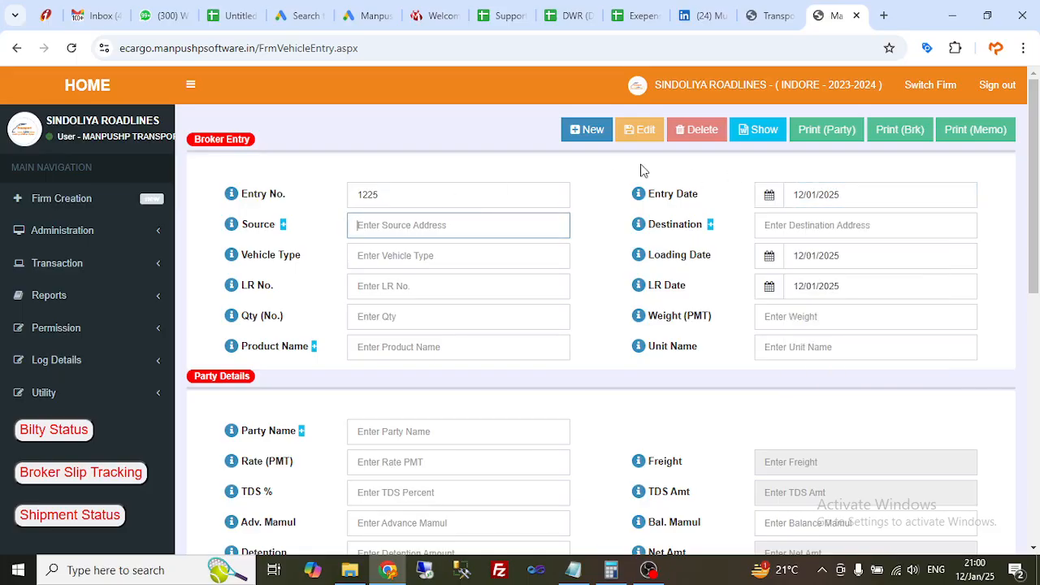
type("raipur")
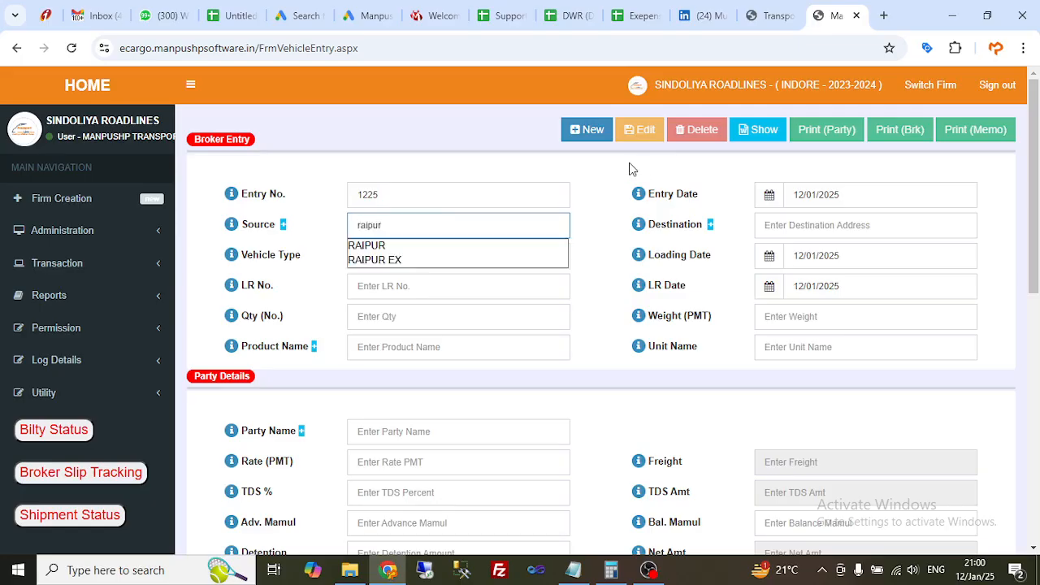
left_click(367, 245)
key("Tab")
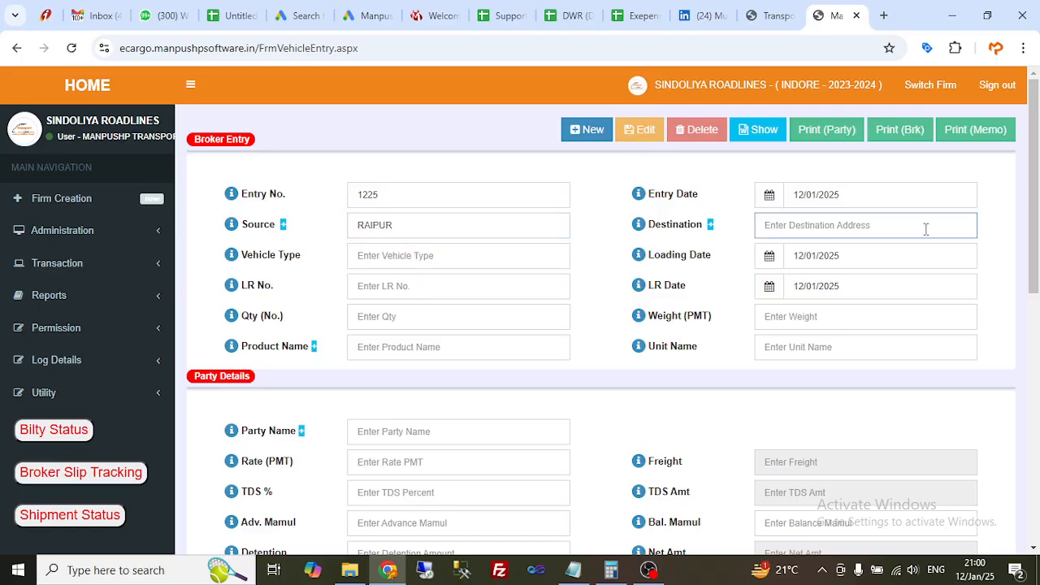
type("sur")
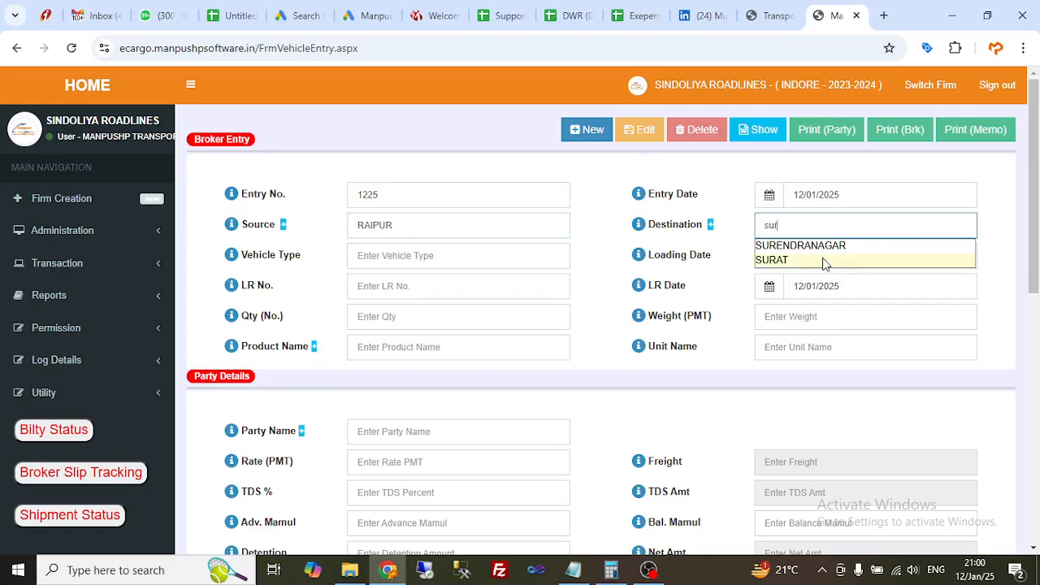
left_click(797, 260)
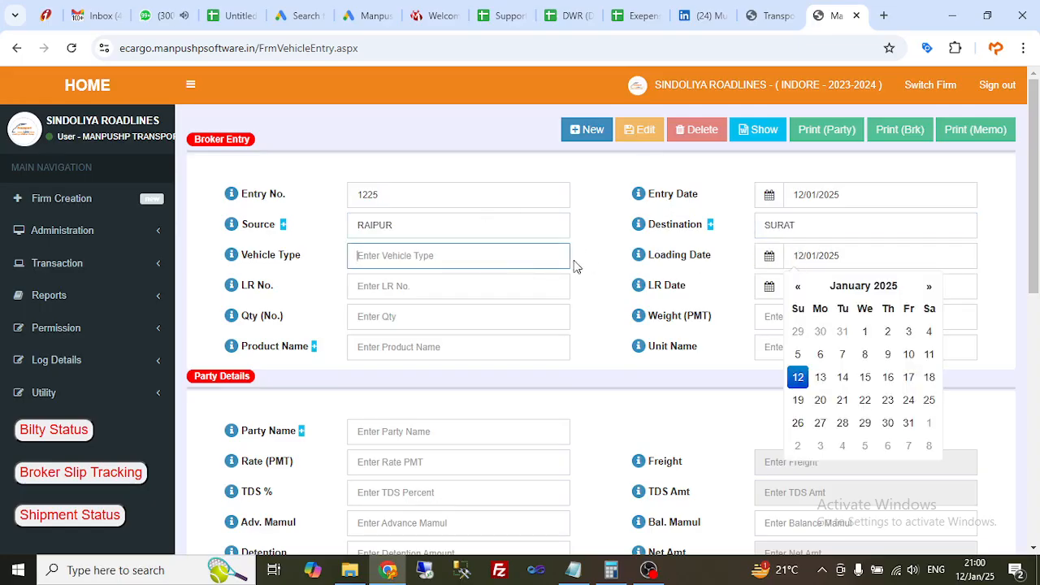
Step: Enter 32 FT XL as the vehicle type and 254155 as the LR number of the broker entry
left_click(457, 255)
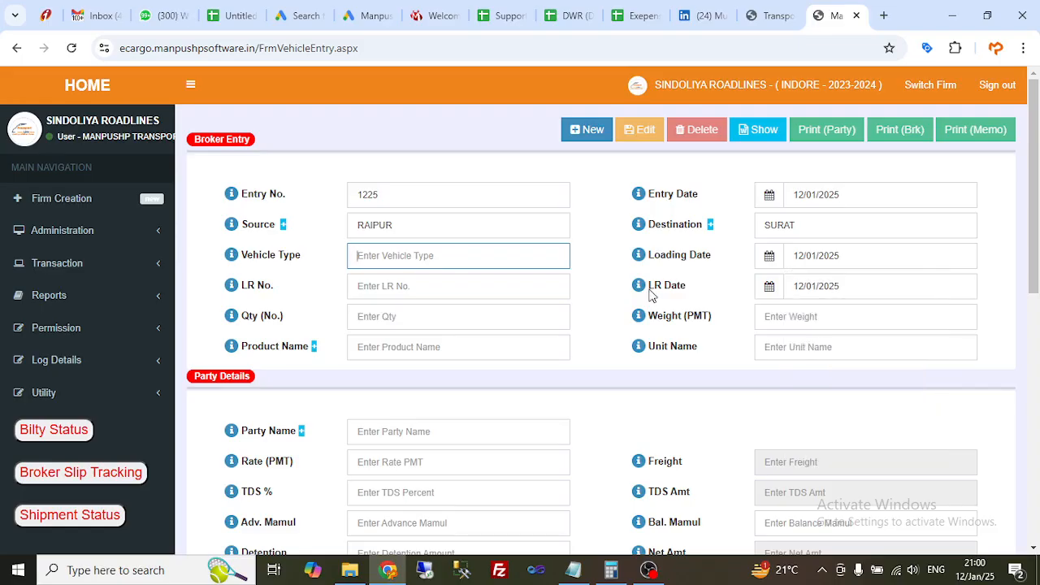
type("32 FT XL")
key("Tab")
key("Tab")
left_click(611, 294)
left_click(383, 286)
type("254155")
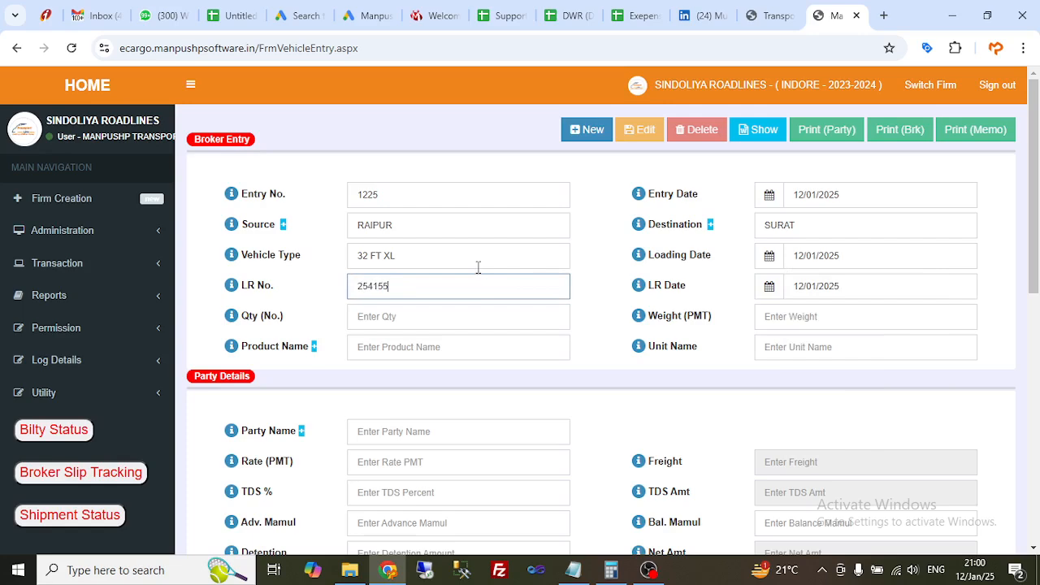
key("Tab")
key("Tab")
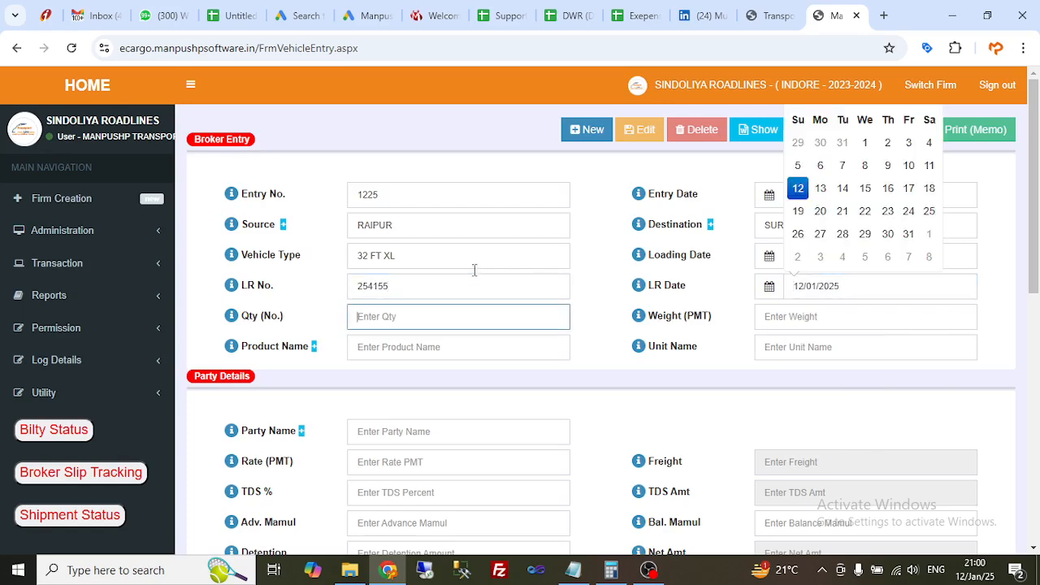
Step: Leave the quantity blank and set the consignment's weight (PMT) to 25.210
left_click(600, 319)
left_click(397, 322)
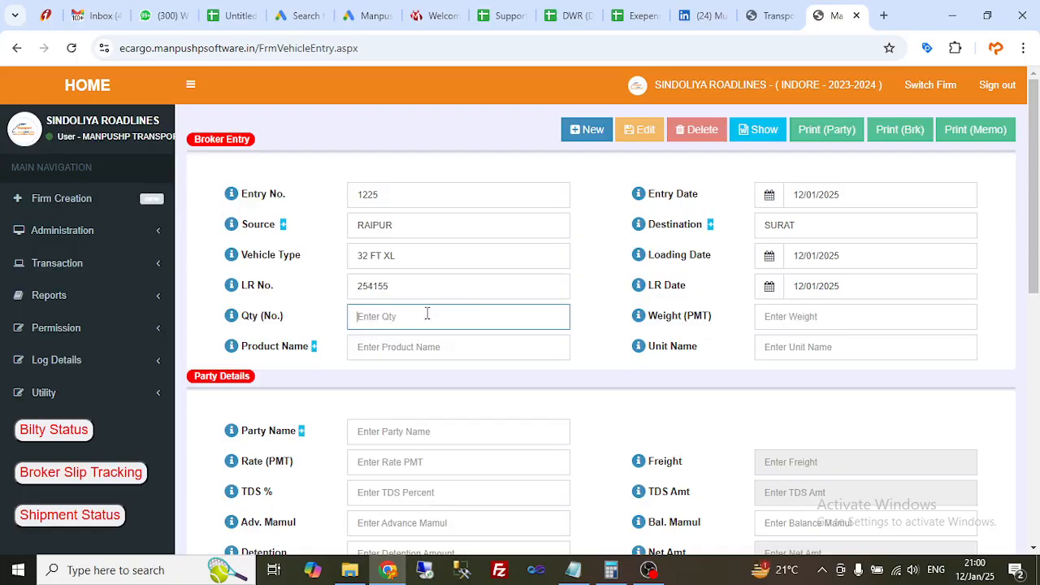
left_click(887, 311)
type("25.210")
key("Tab")
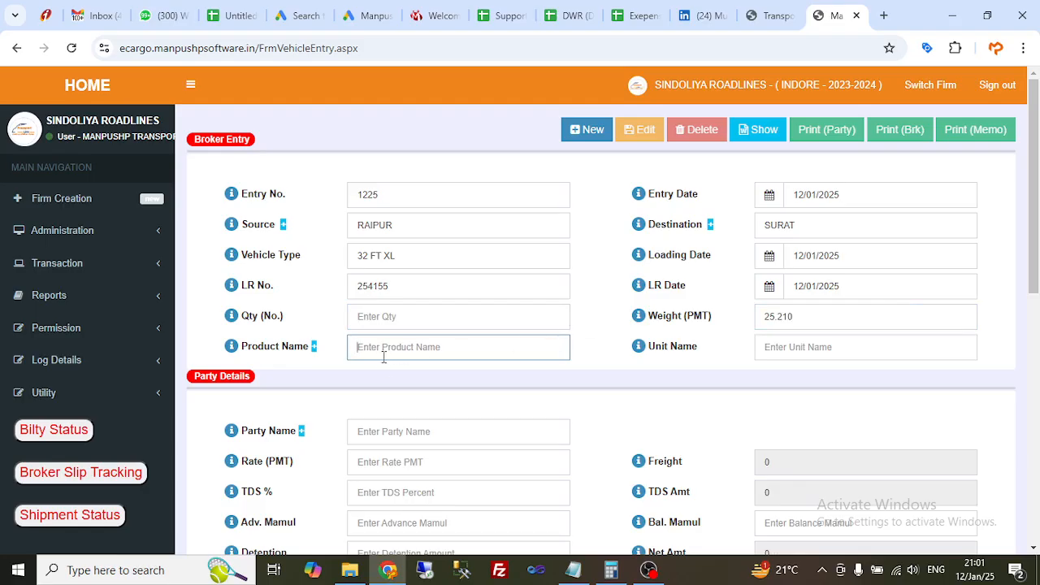
Step: Choose TMT as the product and enter MTS as its unit name
scroll(448, 361, "down", 1)
scroll(390, 341, "up", 1)
type("TMT")
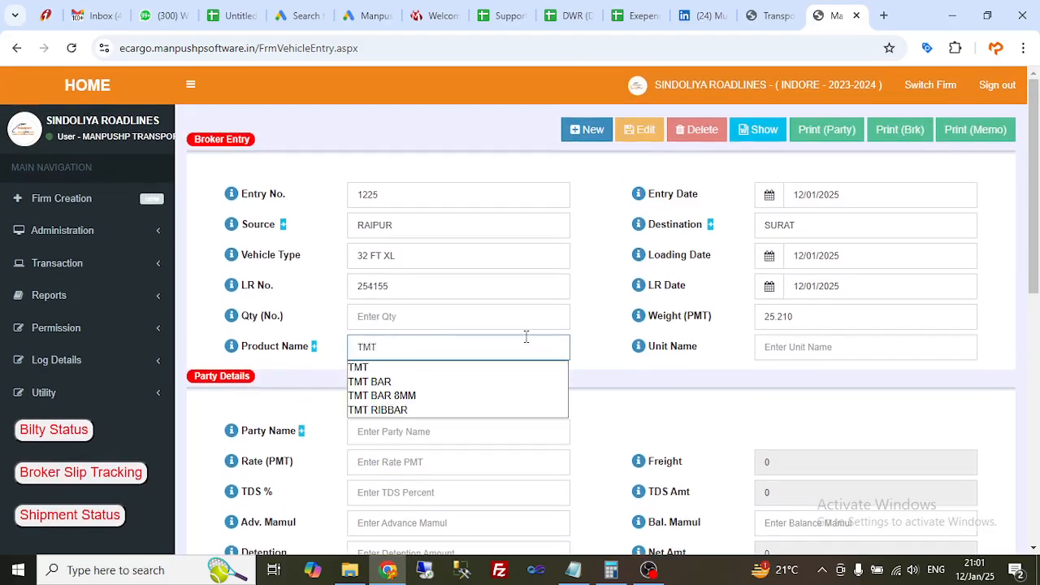
left_click(390, 368)
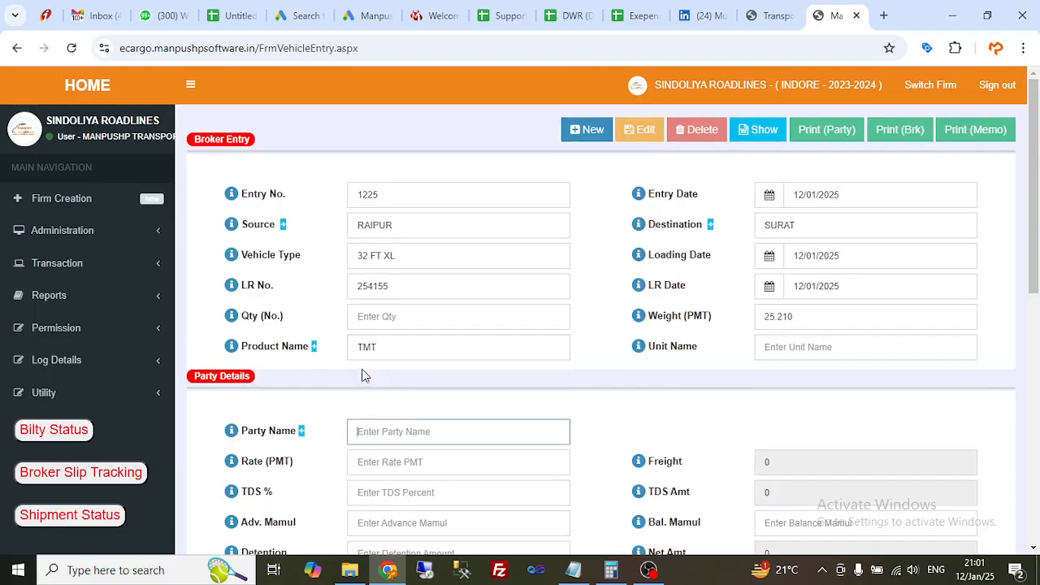
left_click(884, 345)
type("MTS")
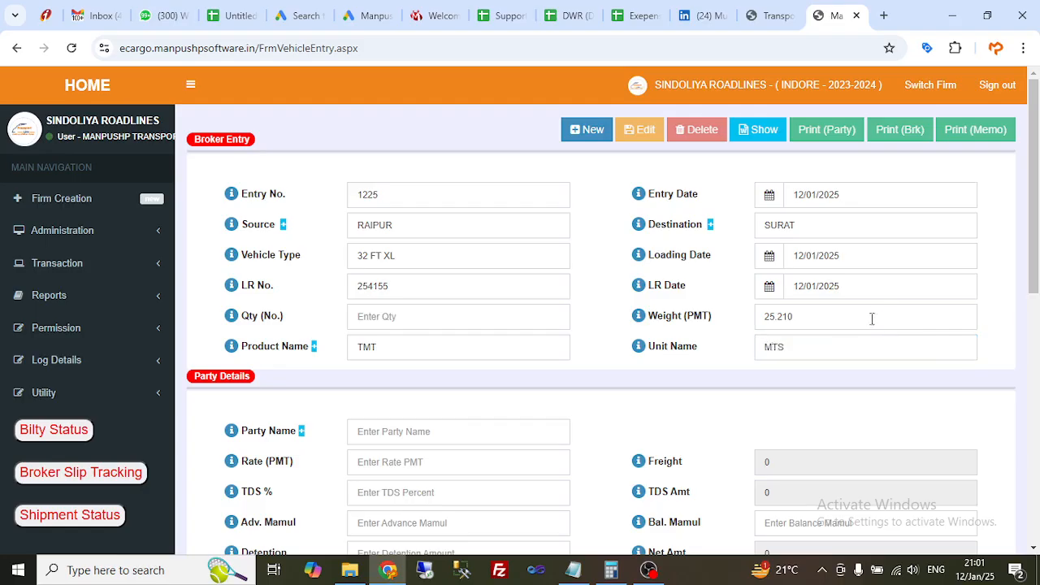
Step: Start creating a new party from the Party Details section, with ledger group PARTY and the name JINDAL POWER & STEEL
scroll(859, 323, "down", 2)
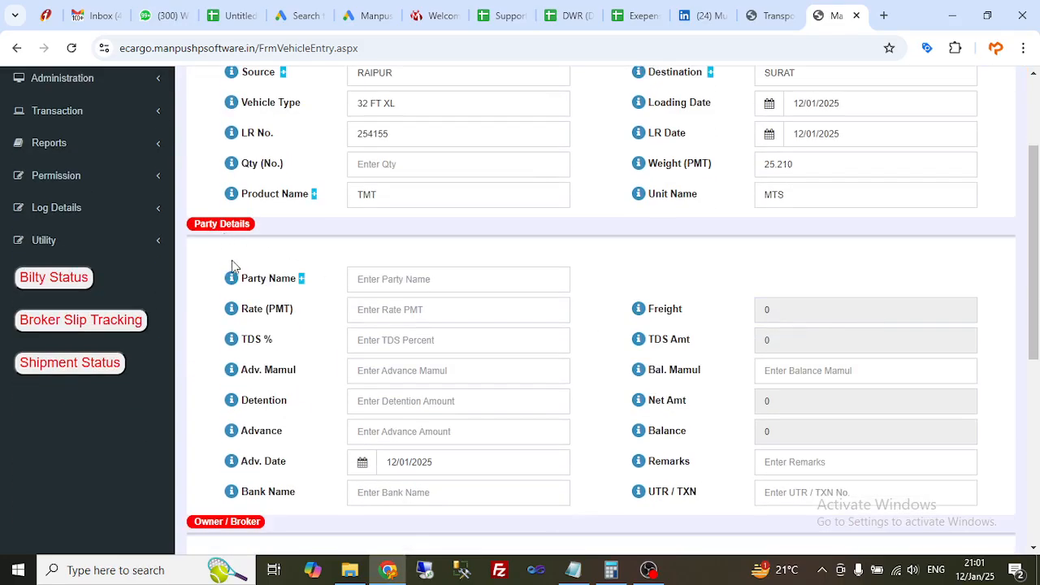
left_click(383, 282)
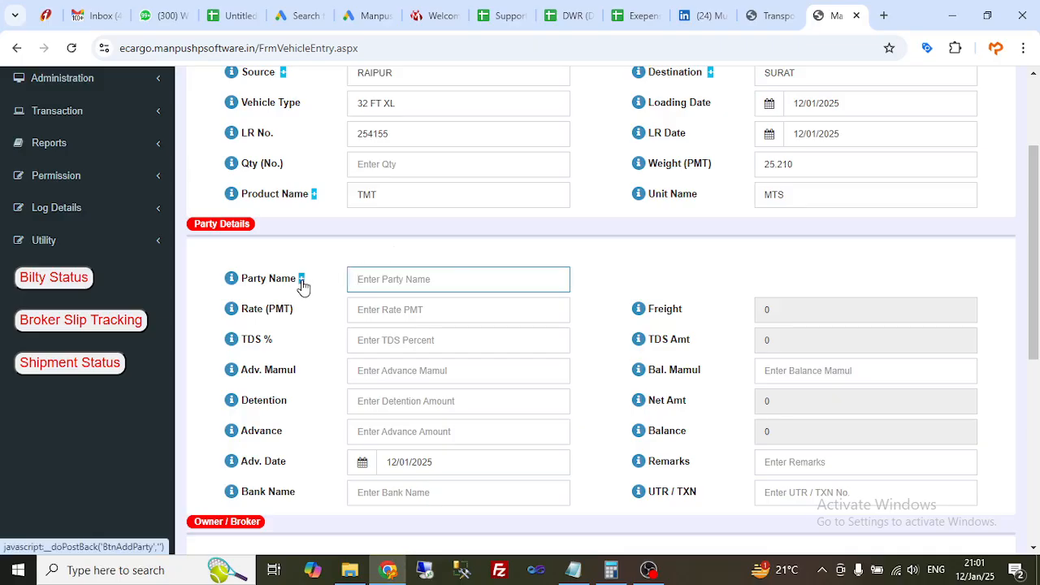
left_click(301, 281)
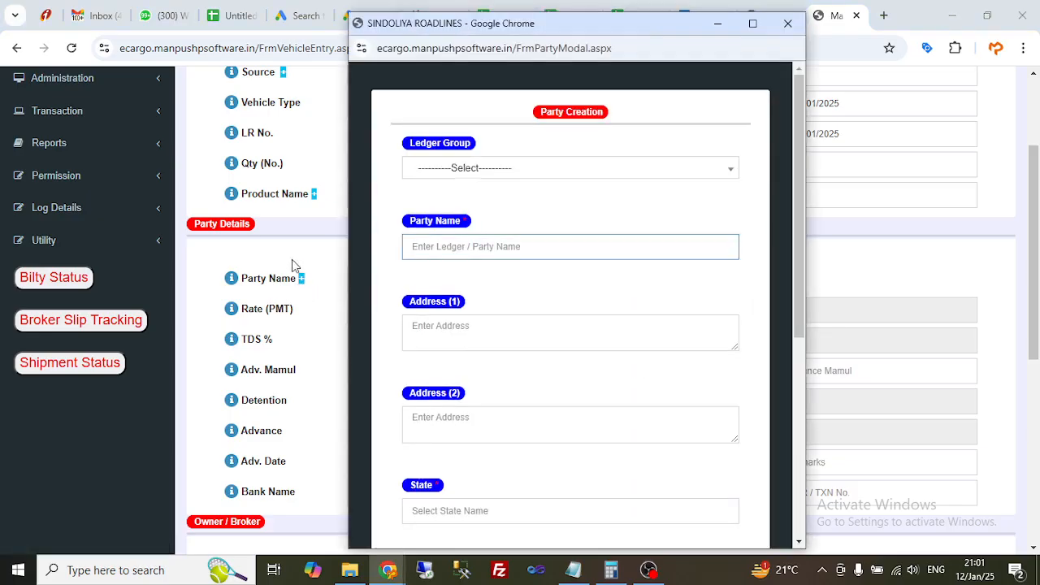
left_click(448, 174)
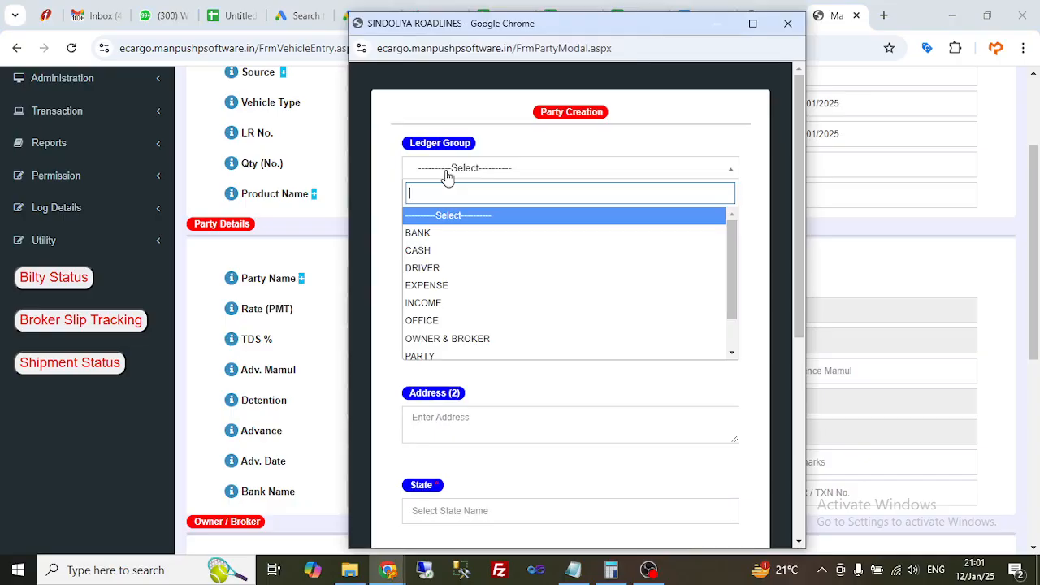
scroll(476, 262, "down", 1)
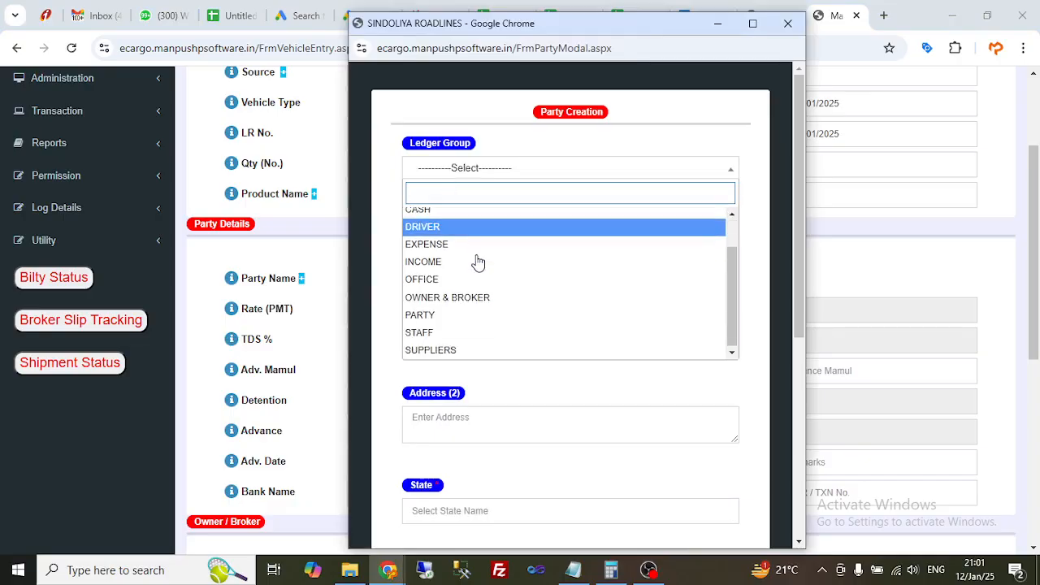
left_click(442, 315)
left_click(447, 249)
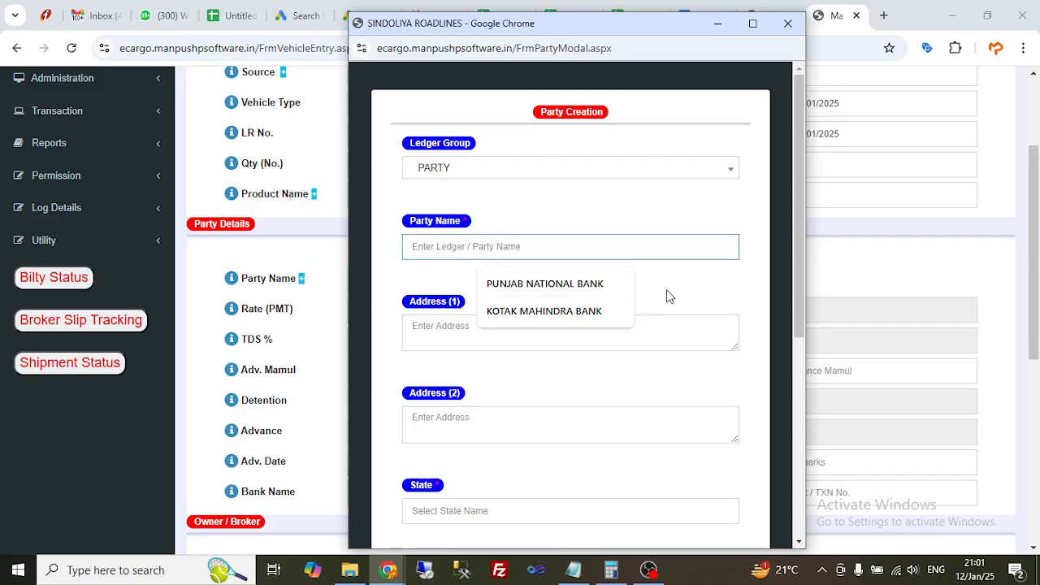
type("JIND")
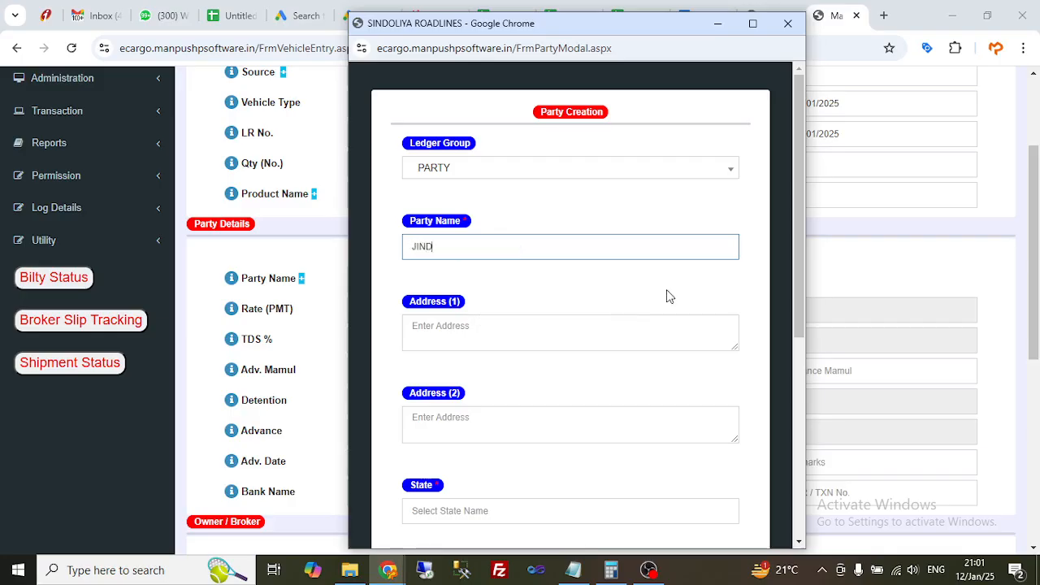
type("AL POWER & STEEL")
key("Tab")
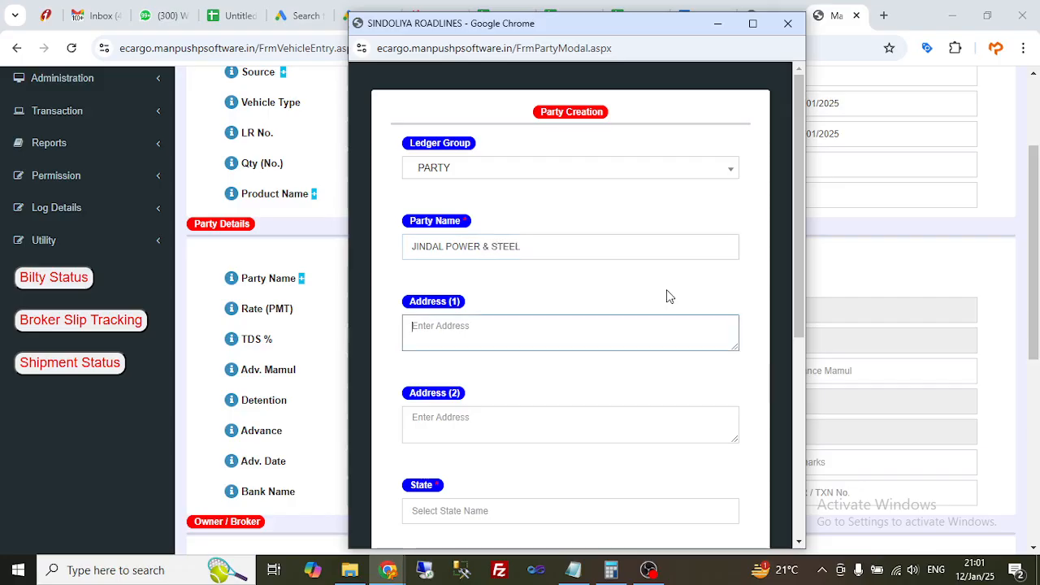
Step: Set the new party's state to CHHATTISGARH and its city to RAIGARH, and save the party
scroll(662, 293, "down", 2)
left_click(547, 356)
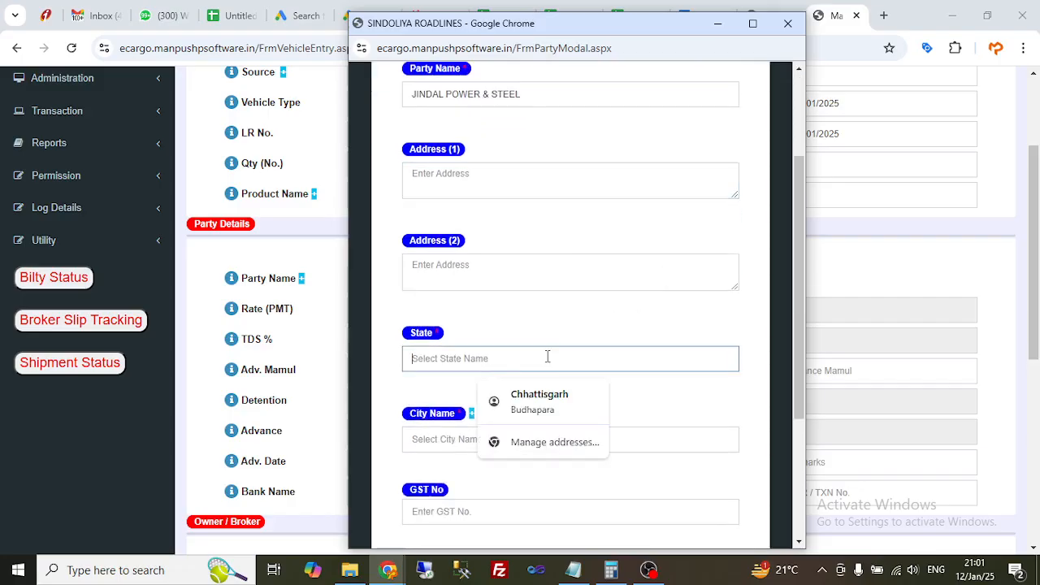
type("Ch")
key("Down")
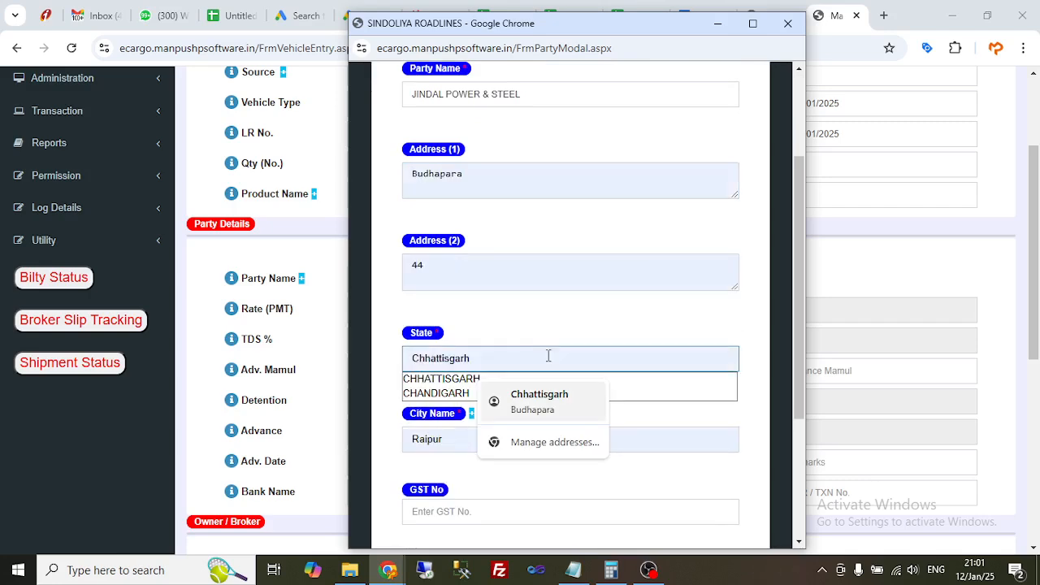
left_click(445, 380)
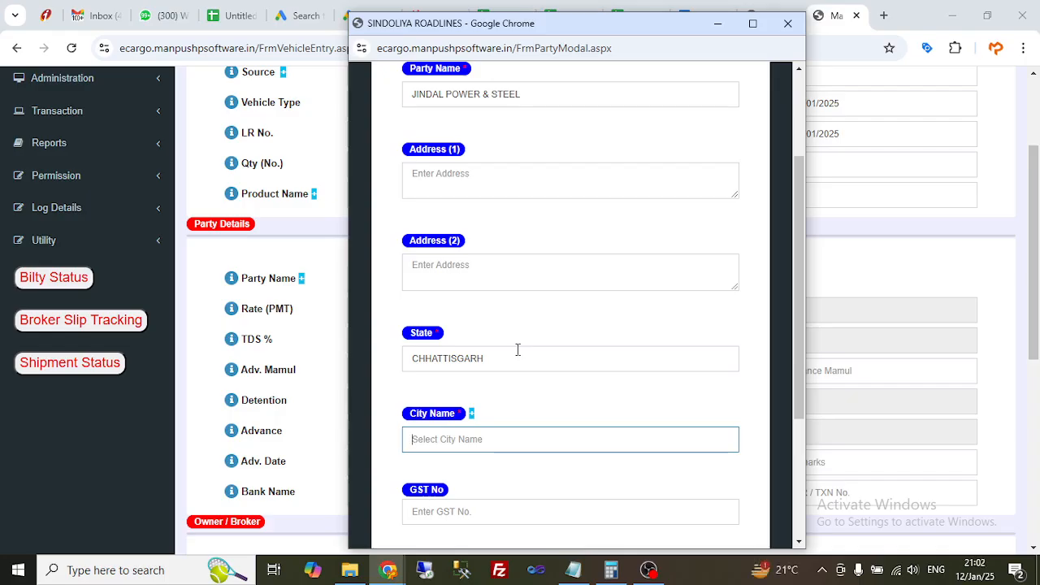
type("RAI")
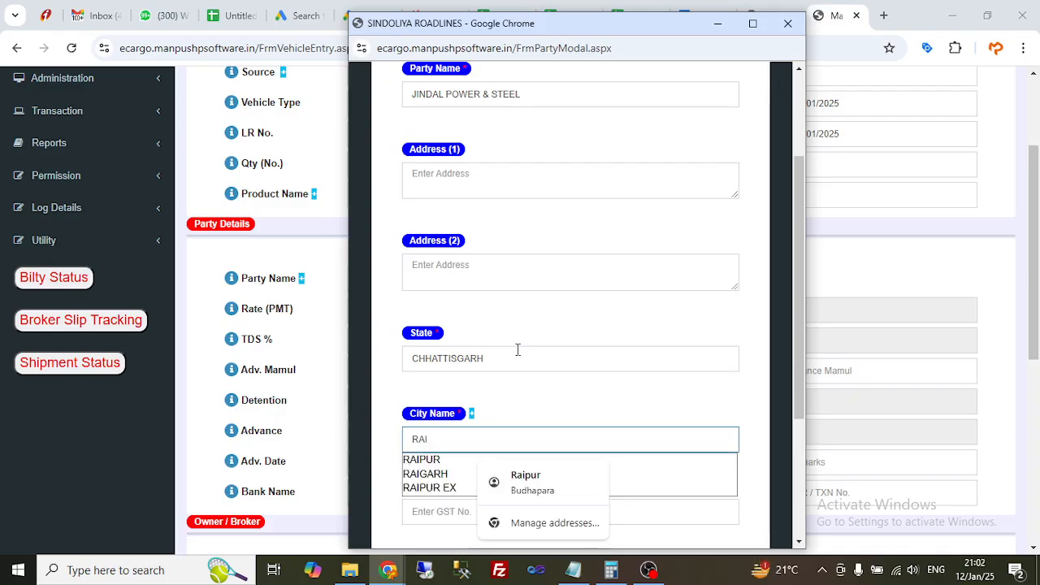
left_click(428, 476)
key("Tab")
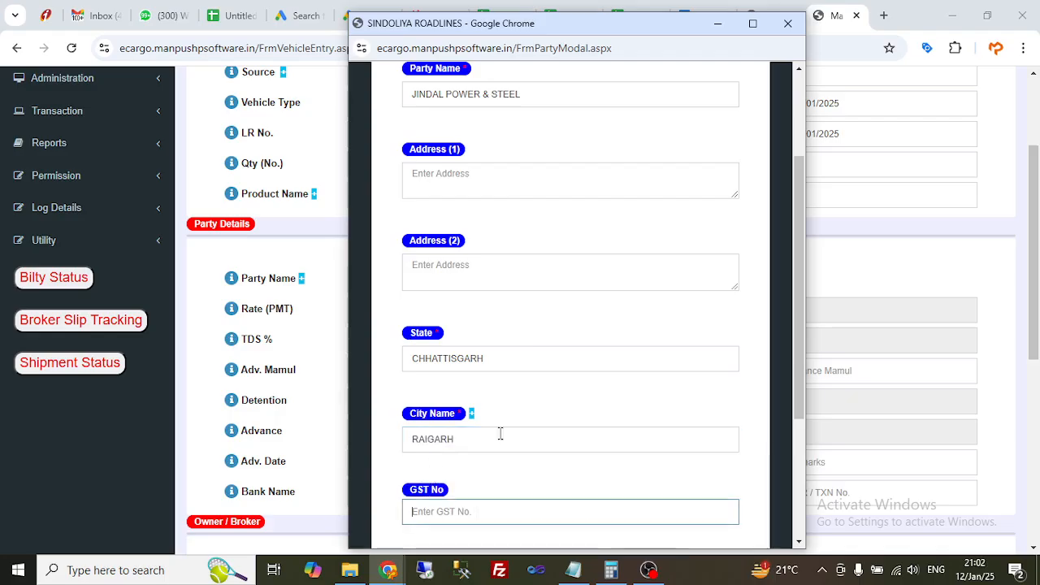
scroll(569, 325, "down", 3)
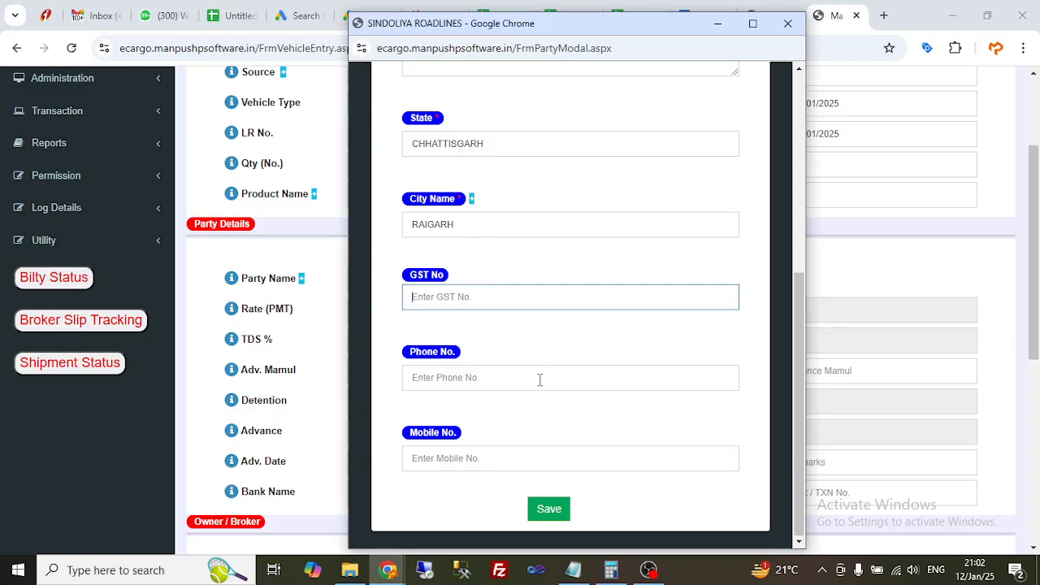
left_click(555, 515)
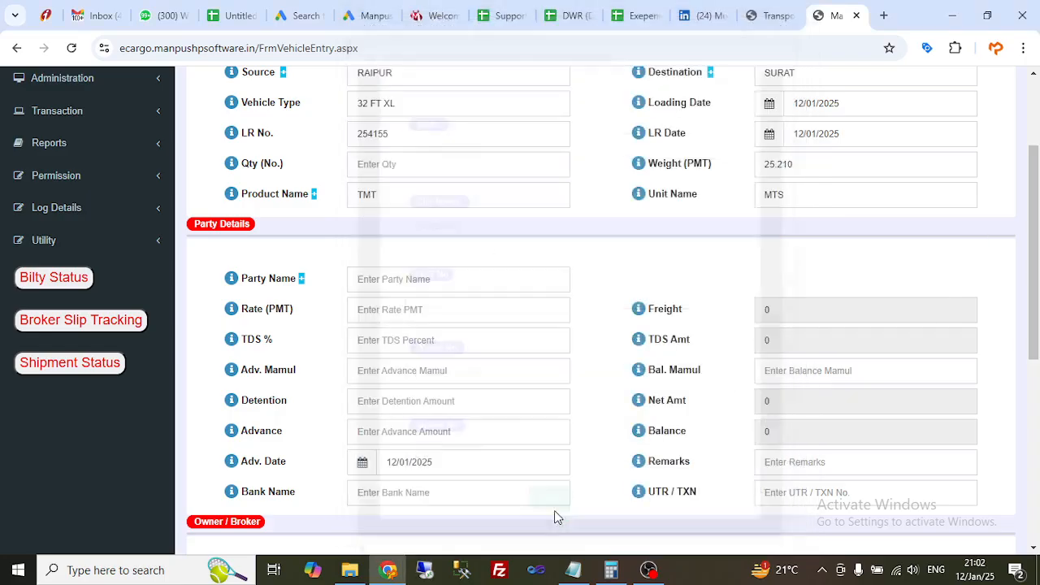
Step: Set the party's rate (PMT) to 2800 and check the calculated freight against the weight
left_click(412, 308)
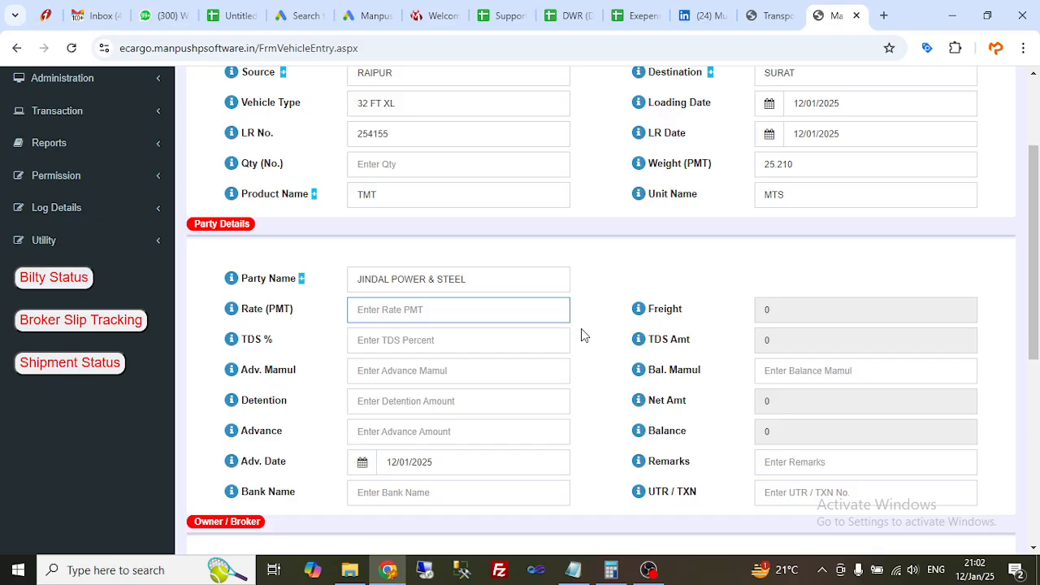
type("2800")
key("Tab")
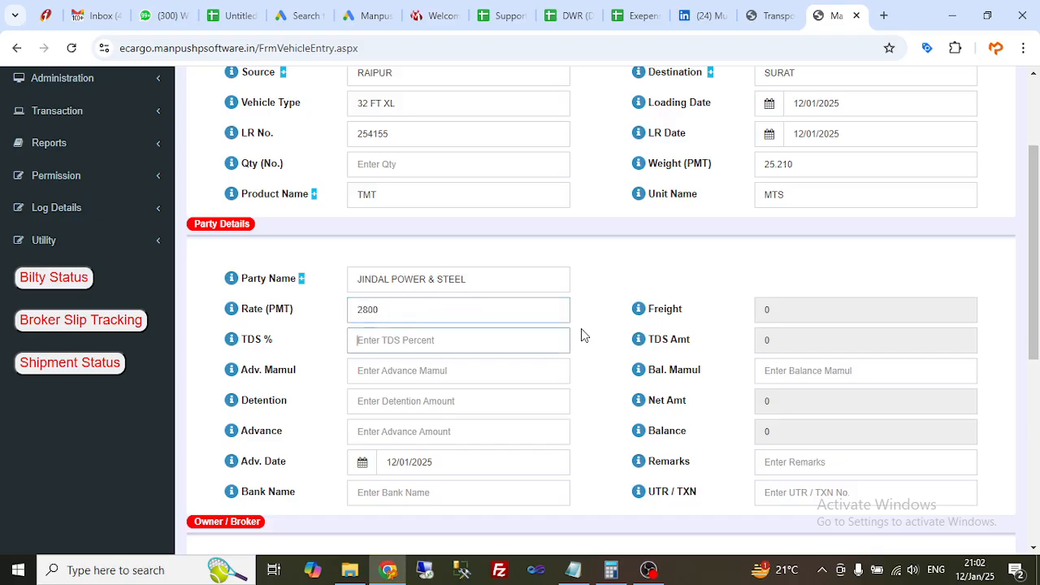
double_click(399, 316)
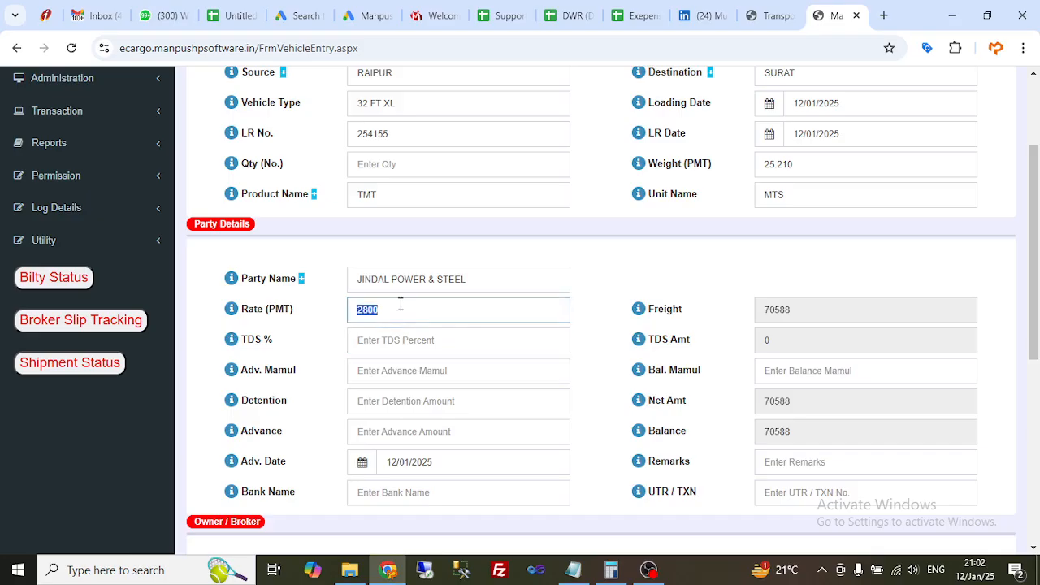
double_click(823, 167)
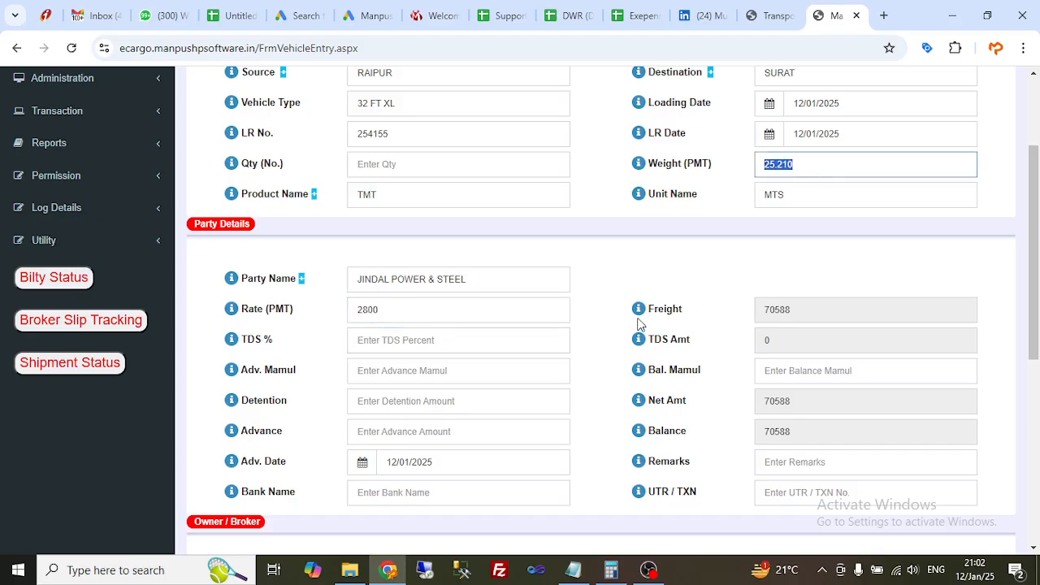
double_click(803, 312)
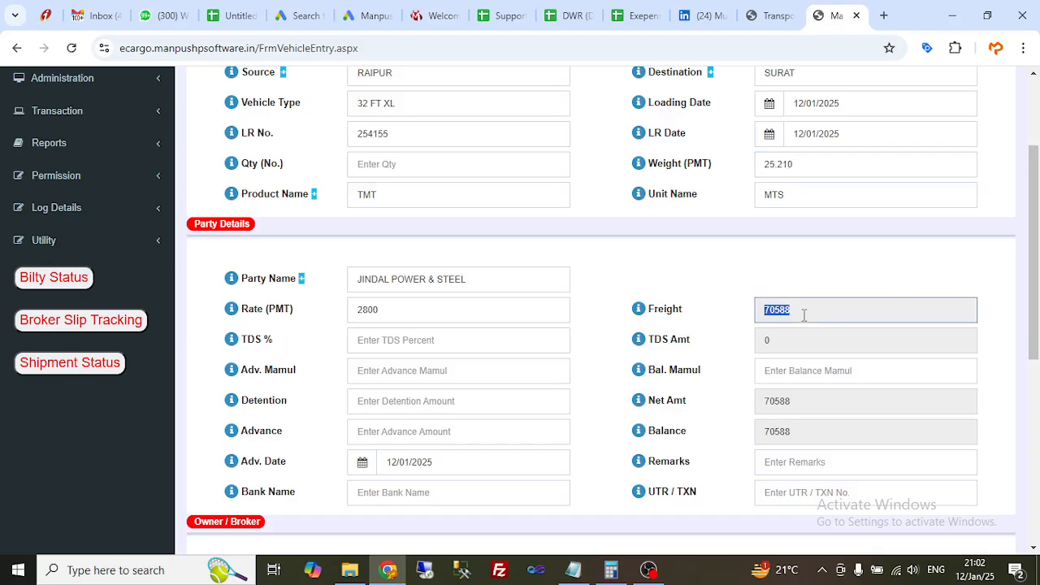
Step: Set the party's TDS percentage to 1 and its advance mamul to 500
left_click(385, 340)
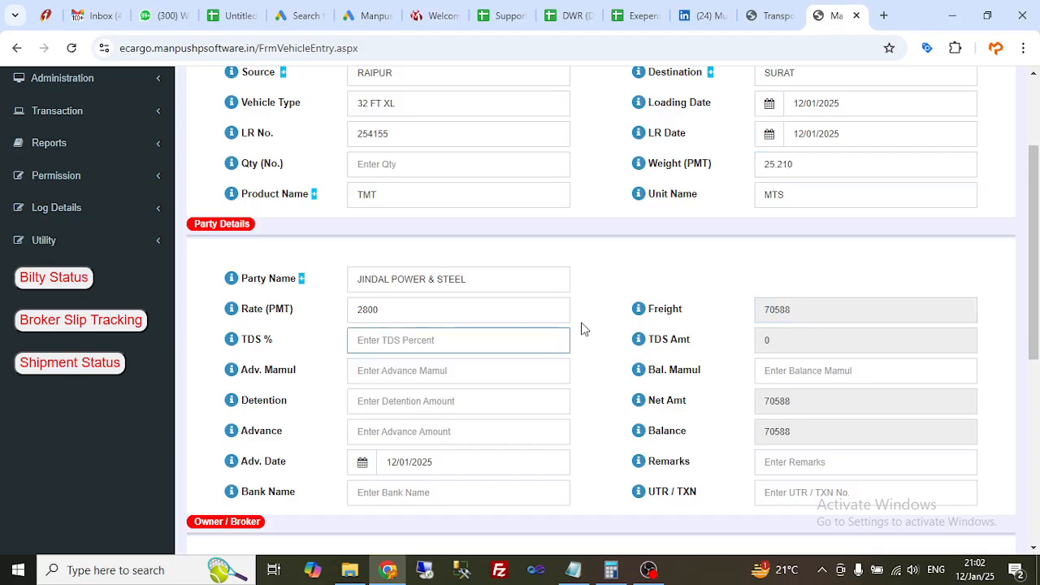
type("1")
key("Tab")
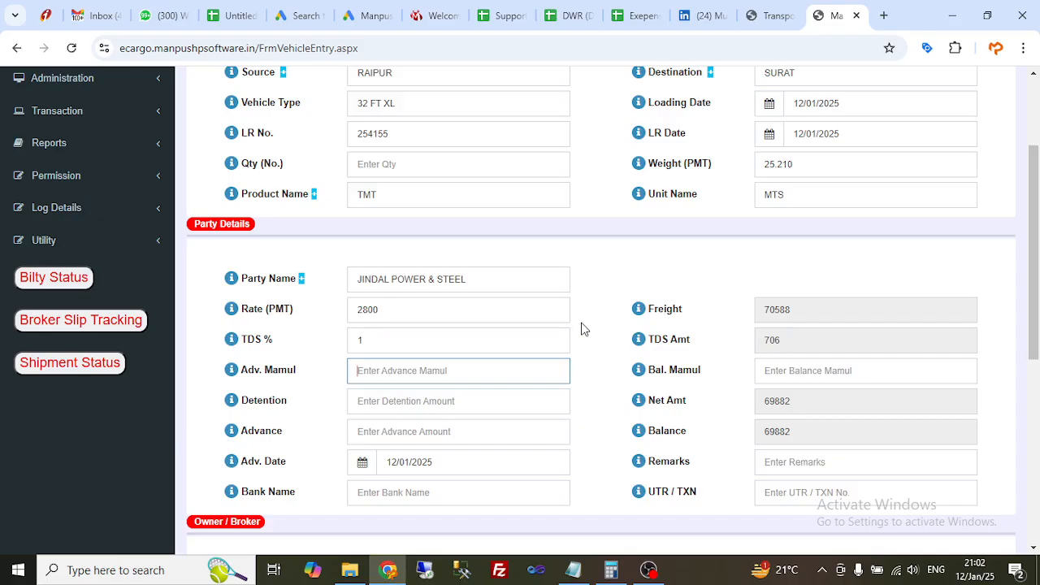
type("500")
key("Tab")
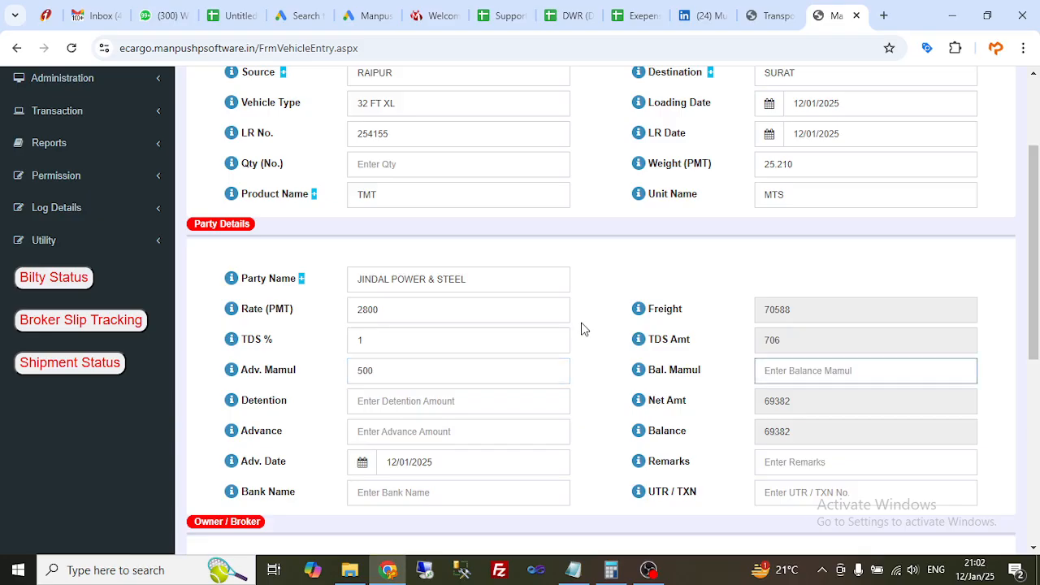
Step: Try an advance mamul of 0 for the party and restore it to 500
double_click(395, 372)
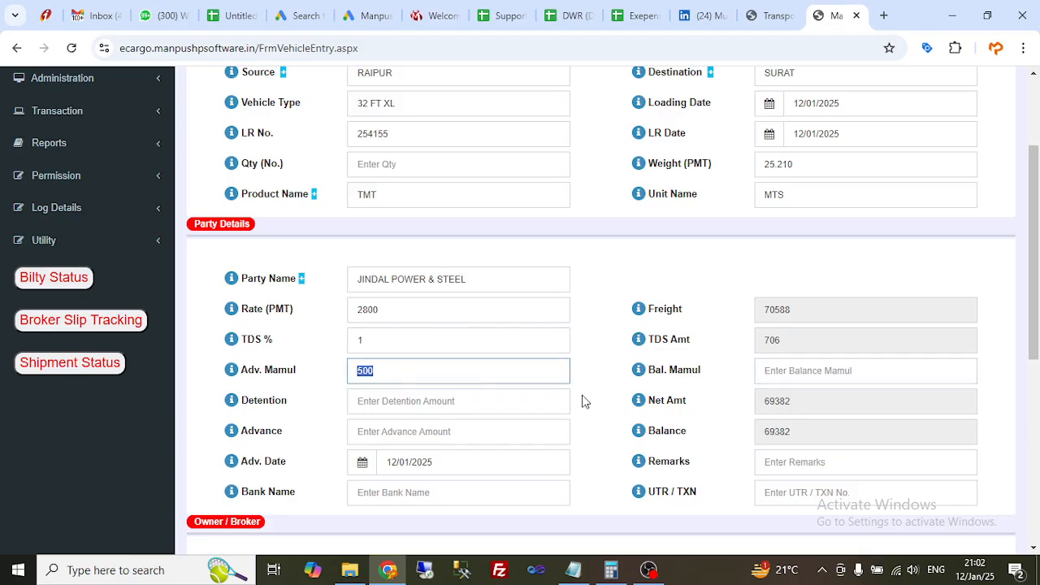
type("0")
key("Tab")
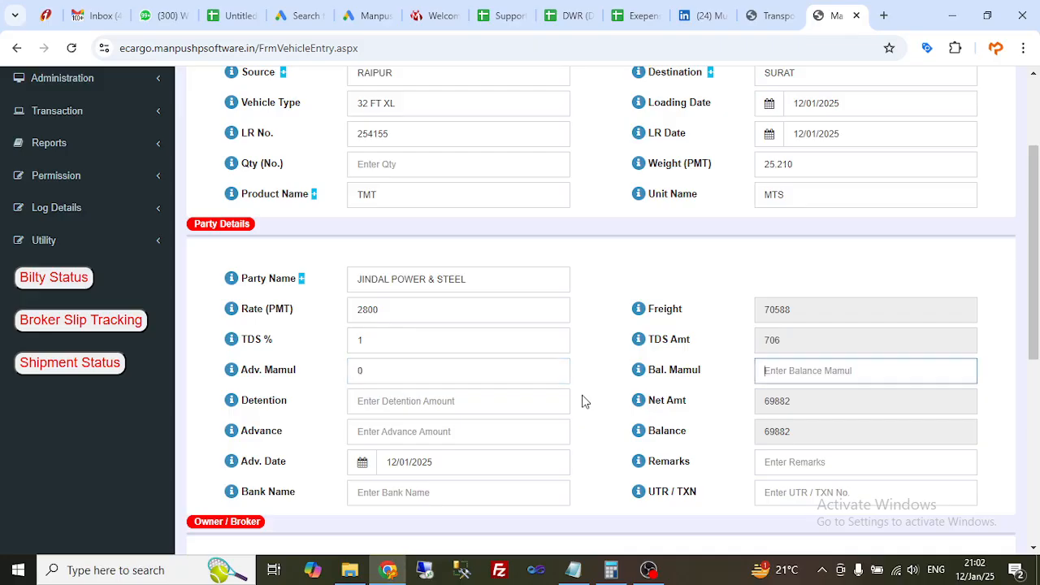
double_click(412, 370)
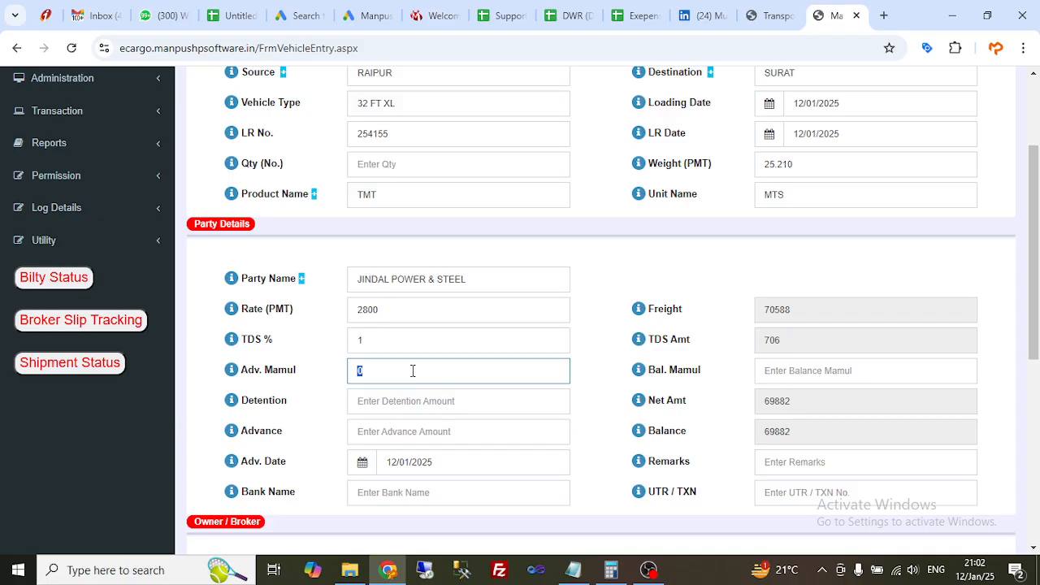
key("Tab")
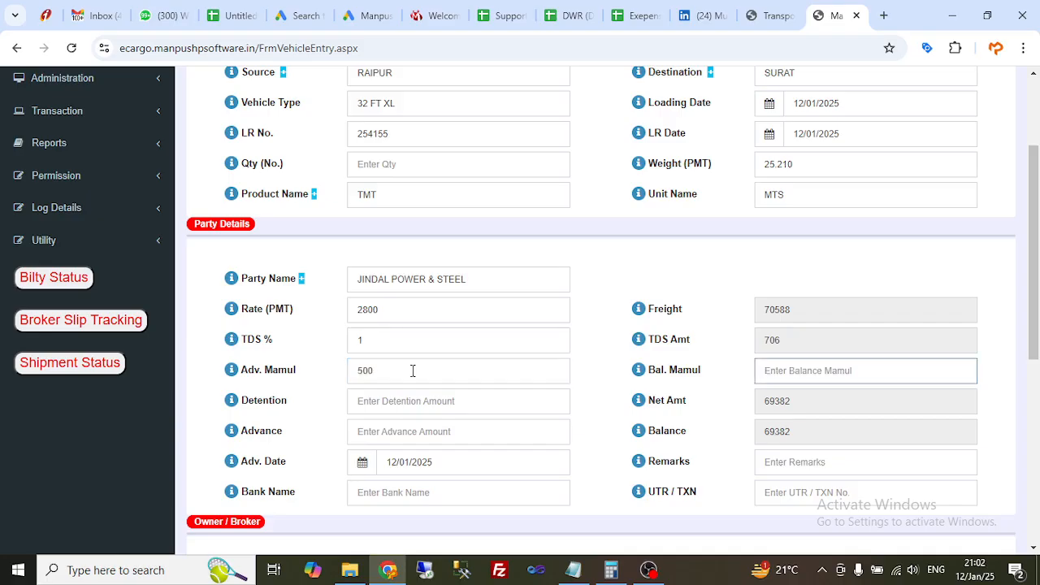
Step: Enter a detention amount of 500 and an advance of 50000 in the Party Details section
left_click(400, 400)
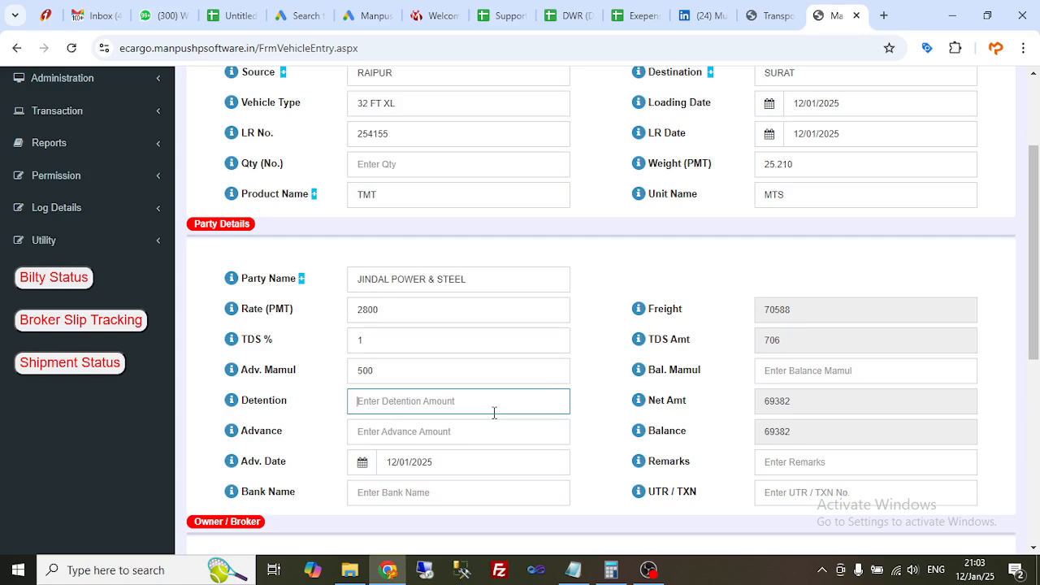
type("500")
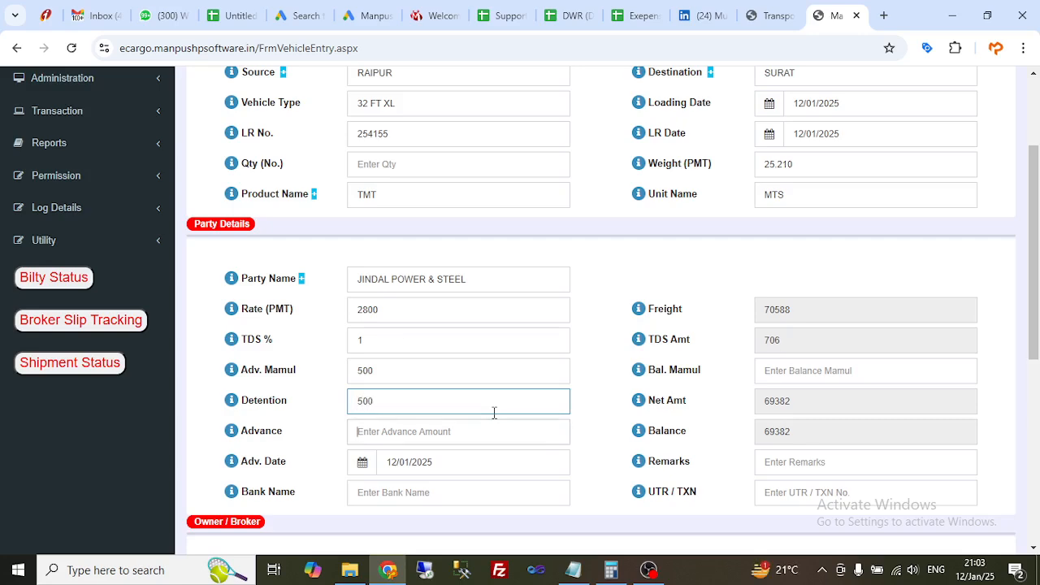
key("Tab")
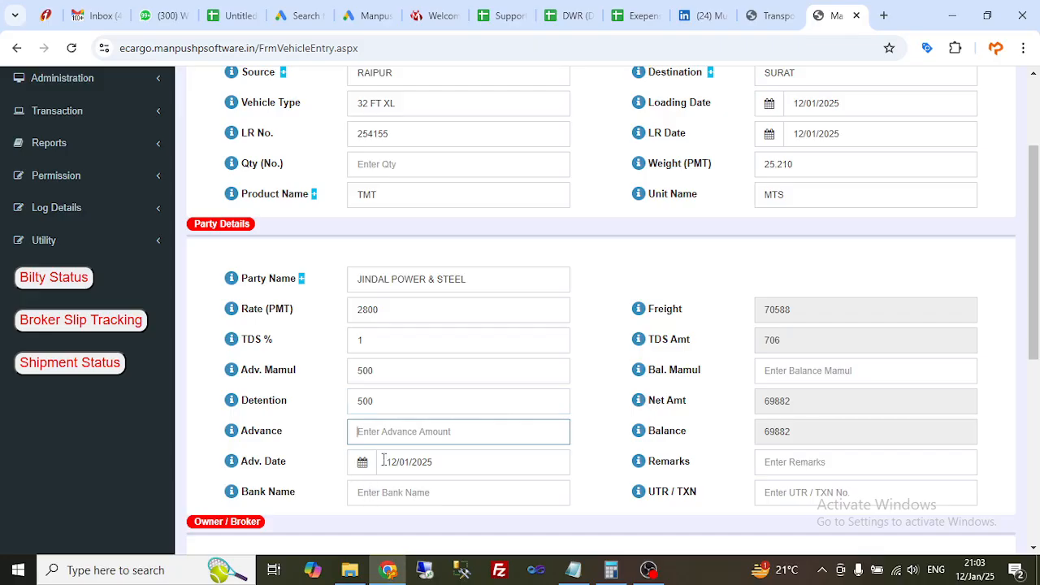
type("50000")
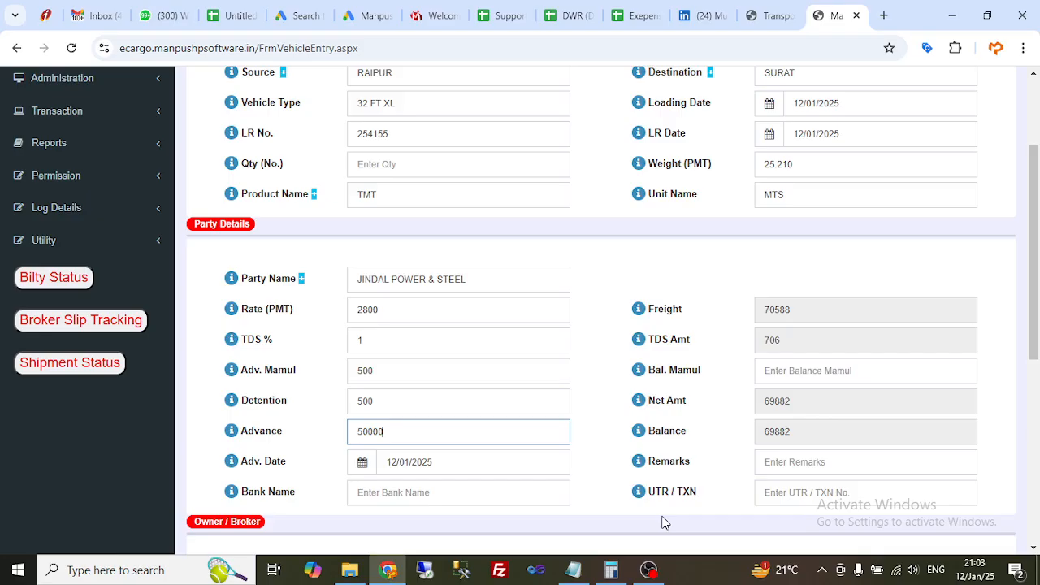
key("Tab")
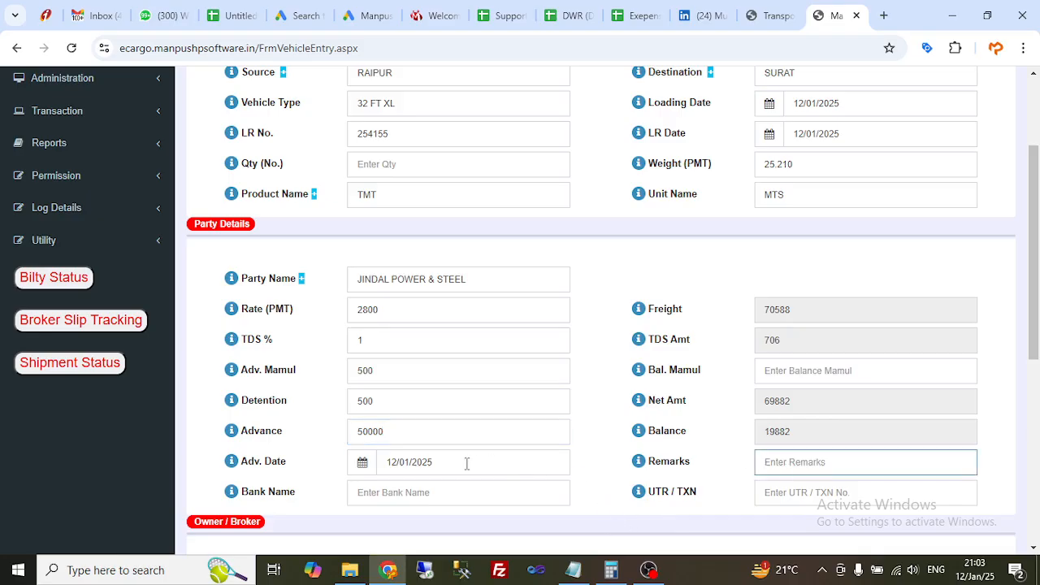
Step: Leave the party's remarks blank and choose HDFC BANK as the bank for the party's advance
left_click(264, 463)
left_click(800, 465)
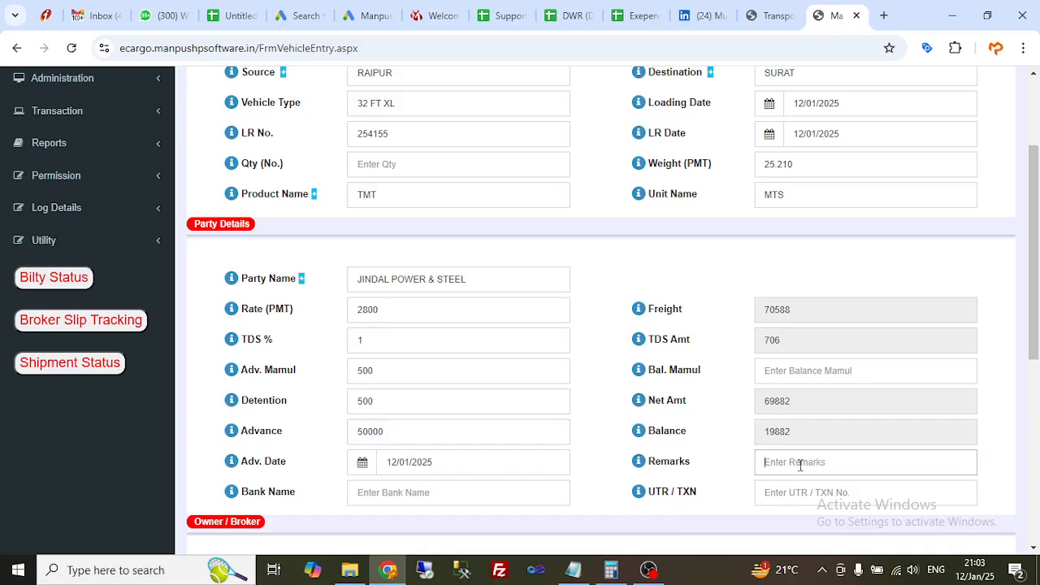
left_click(400, 496)
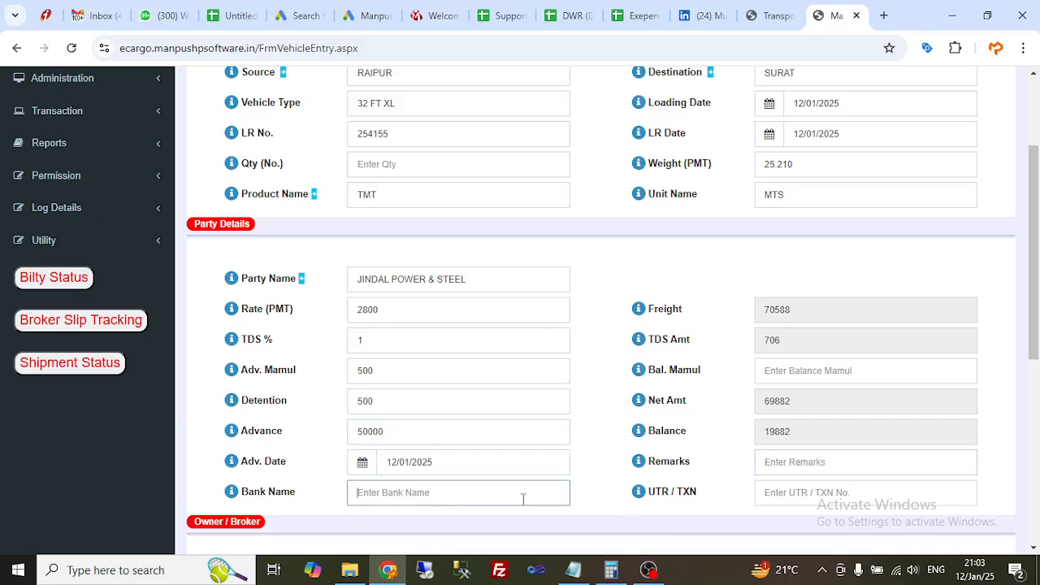
type("HD")
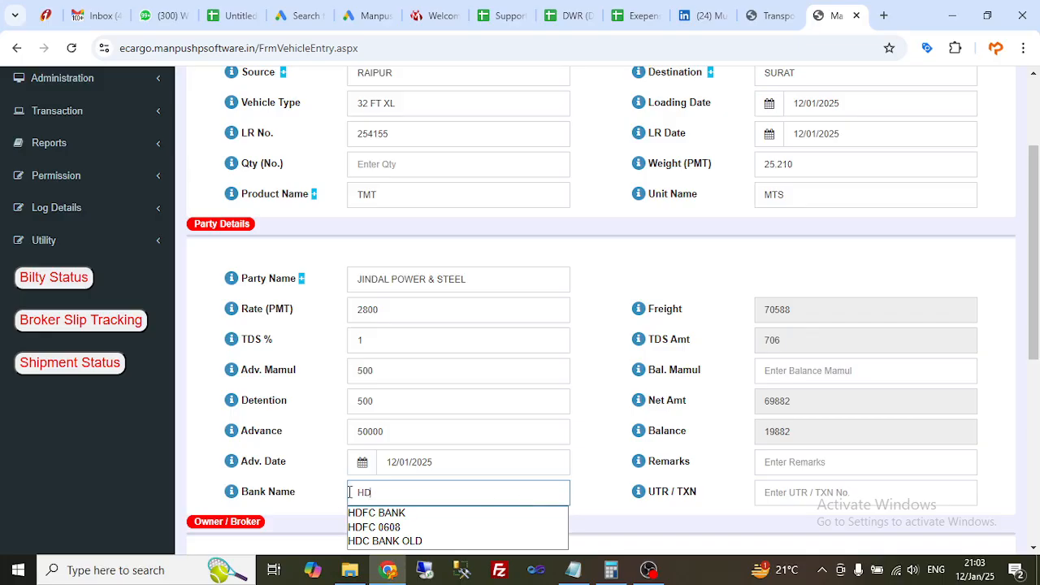
left_click(364, 514)
Step: Start creating a new owner/broker from the Owner / Broker section, with OWNER & BROKER as its ledger group
scroll(478, 499, "down", 1)
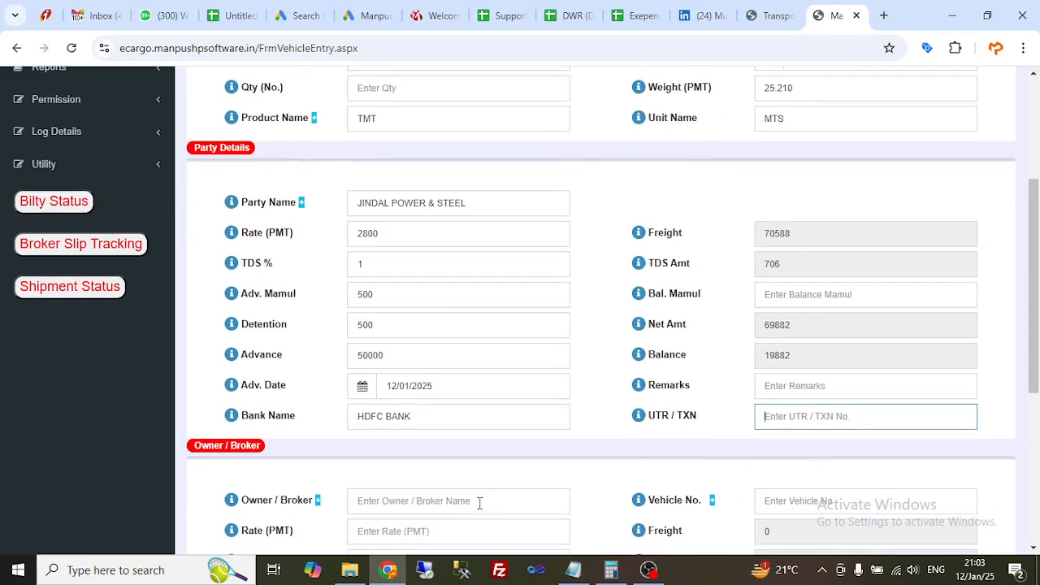
scroll(492, 491, "down", 2)
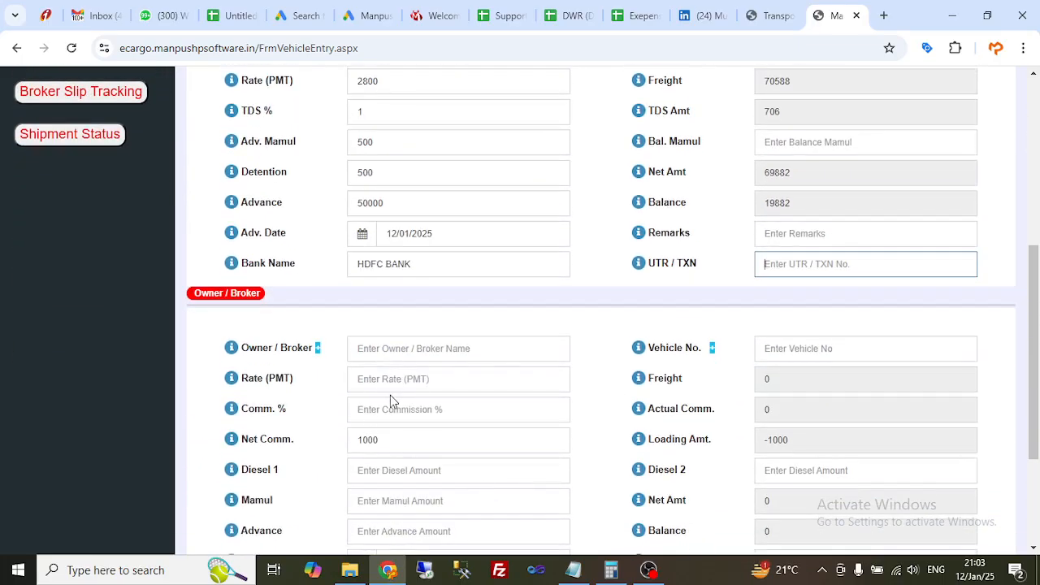
scroll(413, 285, "up", 2)
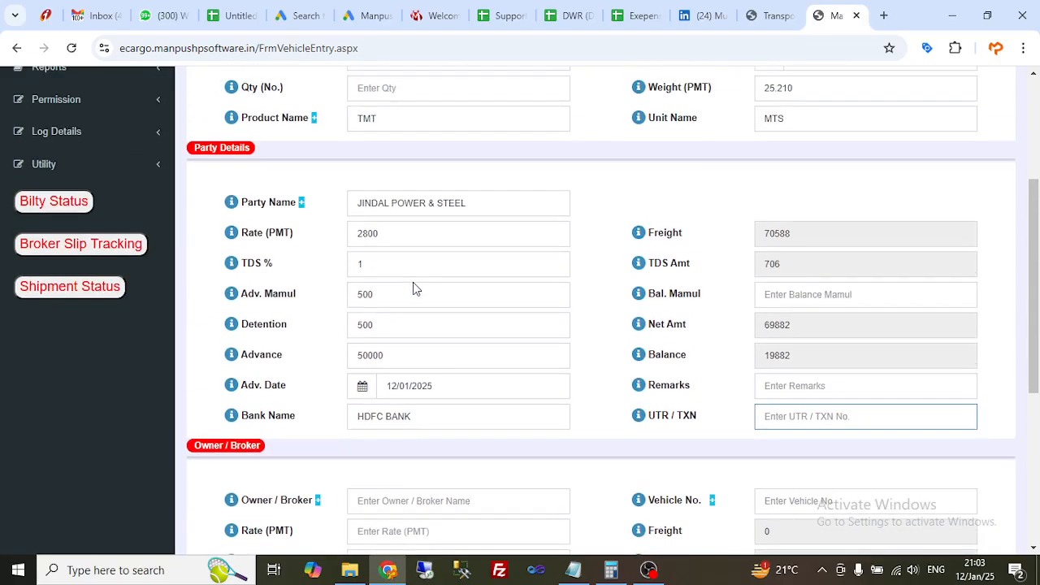
scroll(402, 284, "down", 3)
left_click(380, 269)
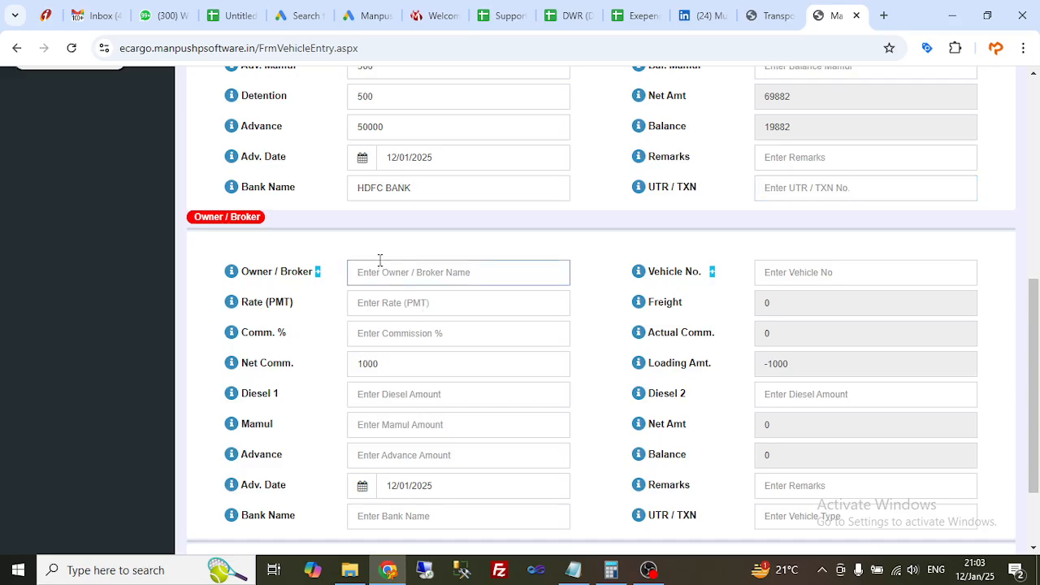
left_click(317, 273)
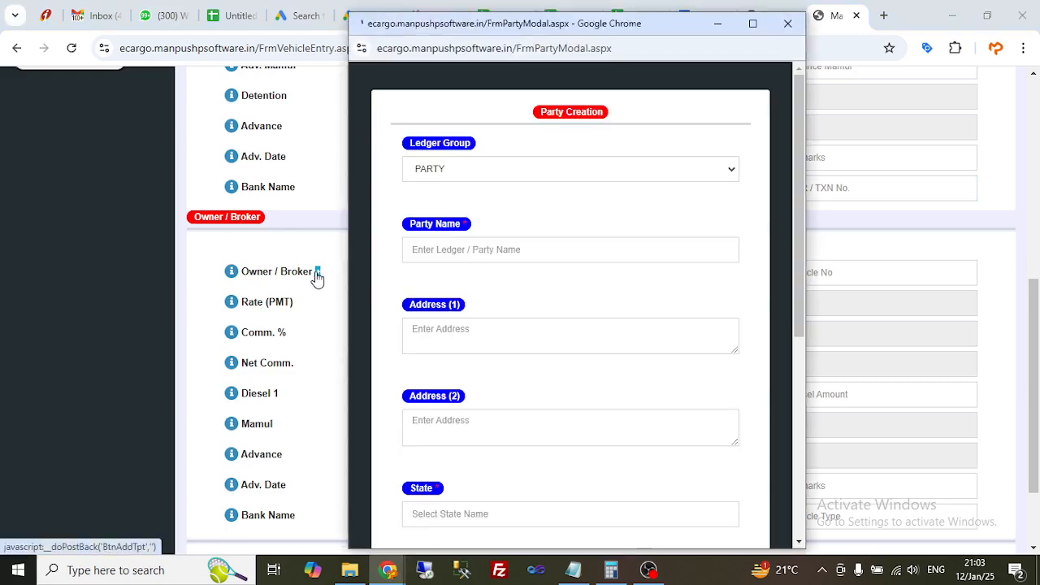
left_click(438, 170)
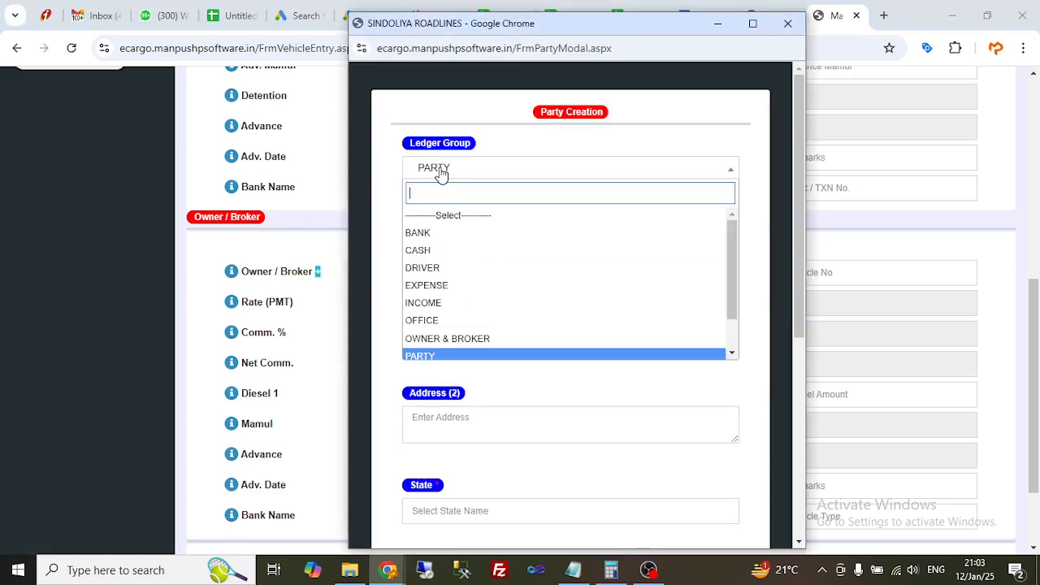
left_click(467, 342)
Step: Name the new owner/broker RAJVEER LOGISTICS and leave both addresses blank
left_click(438, 247)
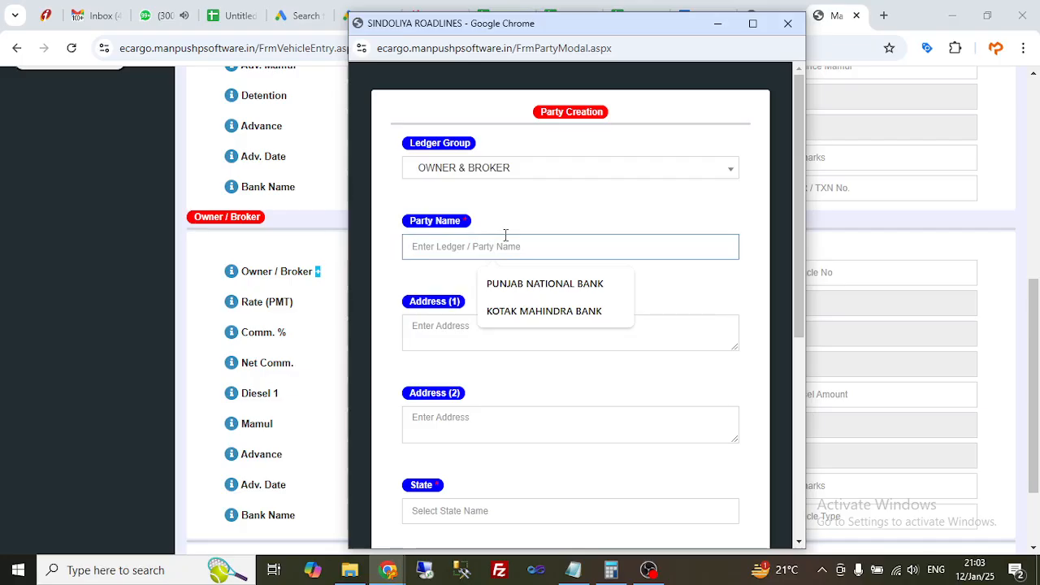
type("RAV")
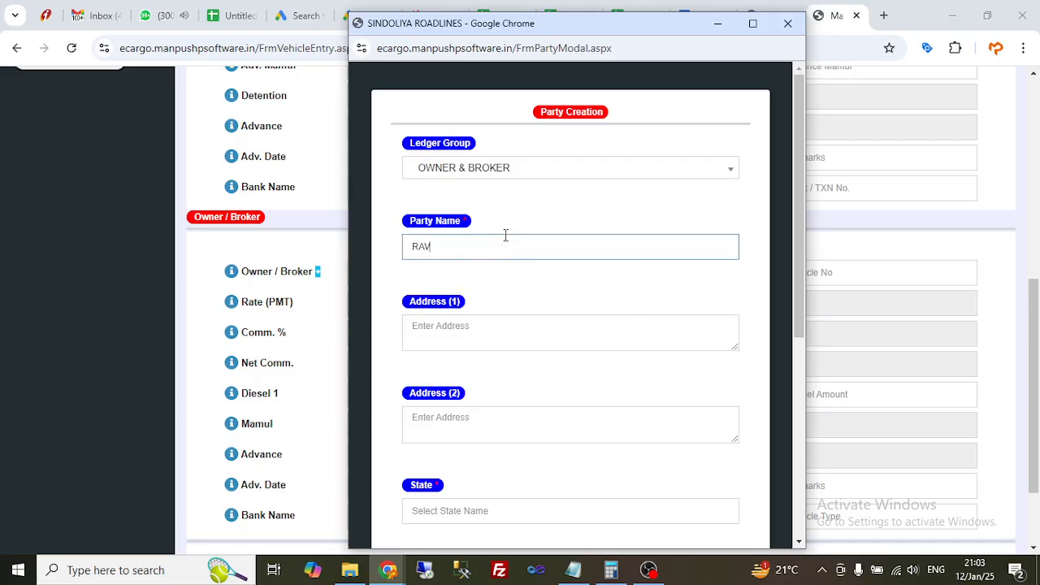
type("J")
key("BackSpace")
key("BackSpace")
key("BackSpace")
type("AVNI")
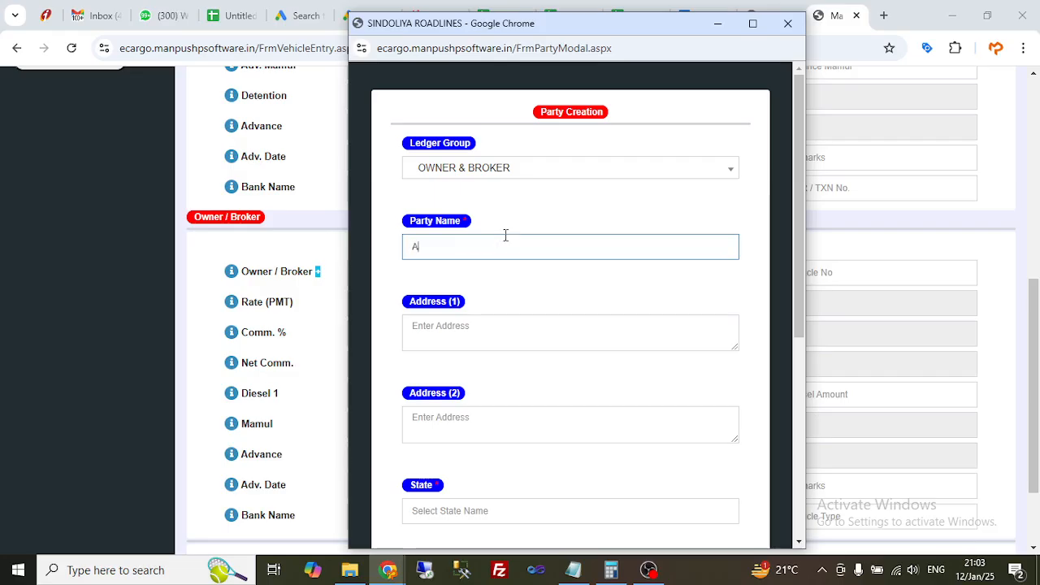
key("BackSpace")
key("BackSpace")
type("RAJVEER LOGISTICS")
key("Tab")
key("Tab")
Step: Set the new owner/broker's state to GUJARAT and its city to SURAT, and save it
scroll(505, 235, "down", 1)
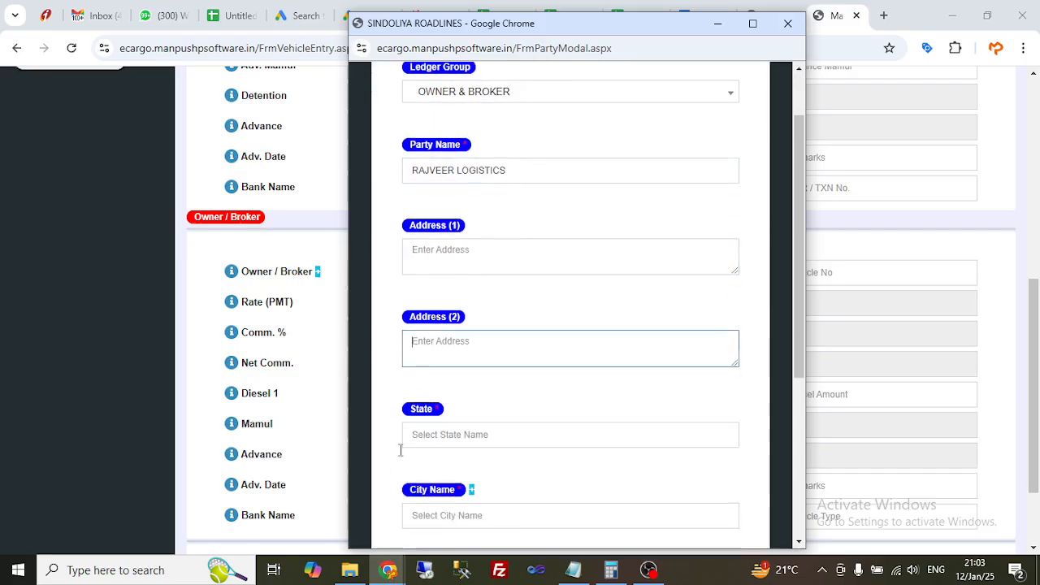
left_click(591, 445)
type("GU")
left_click(455, 457)
left_click(447, 512)
scroll(604, 483, "down", 3)
type("S")
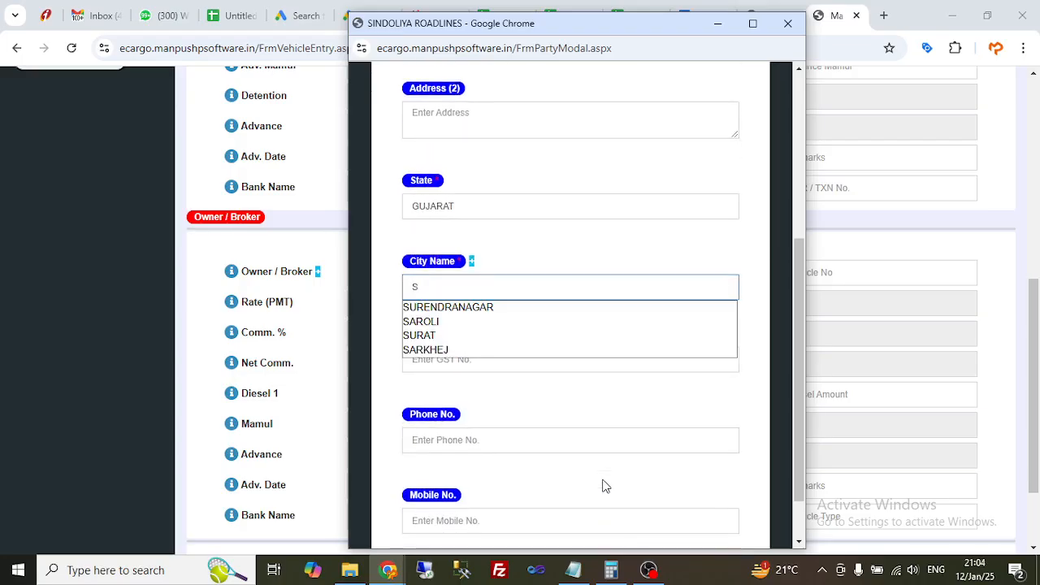
key("Down")
key("Down")
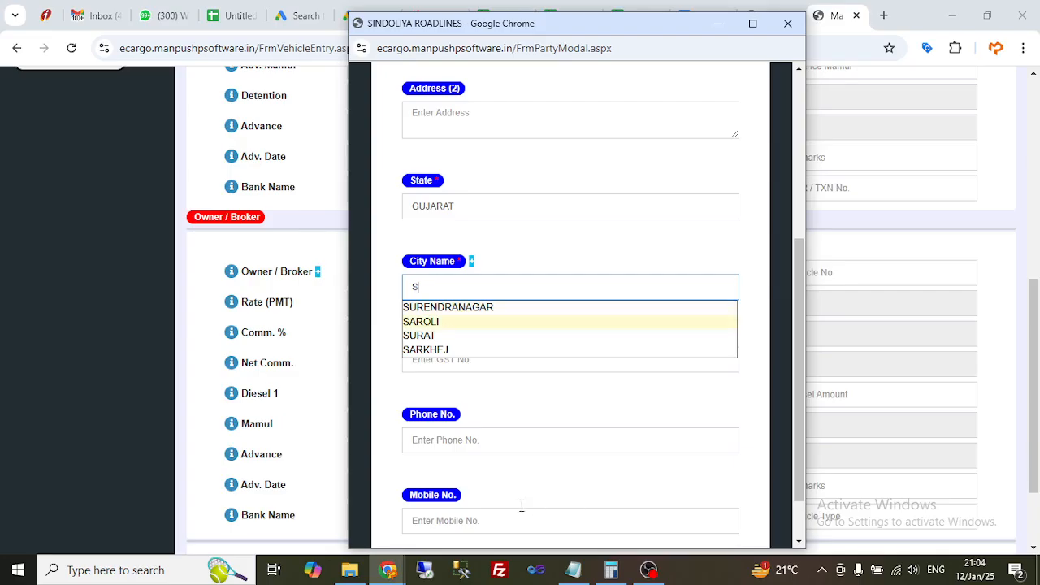
left_click(431, 336)
scroll(515, 366, "down", 1)
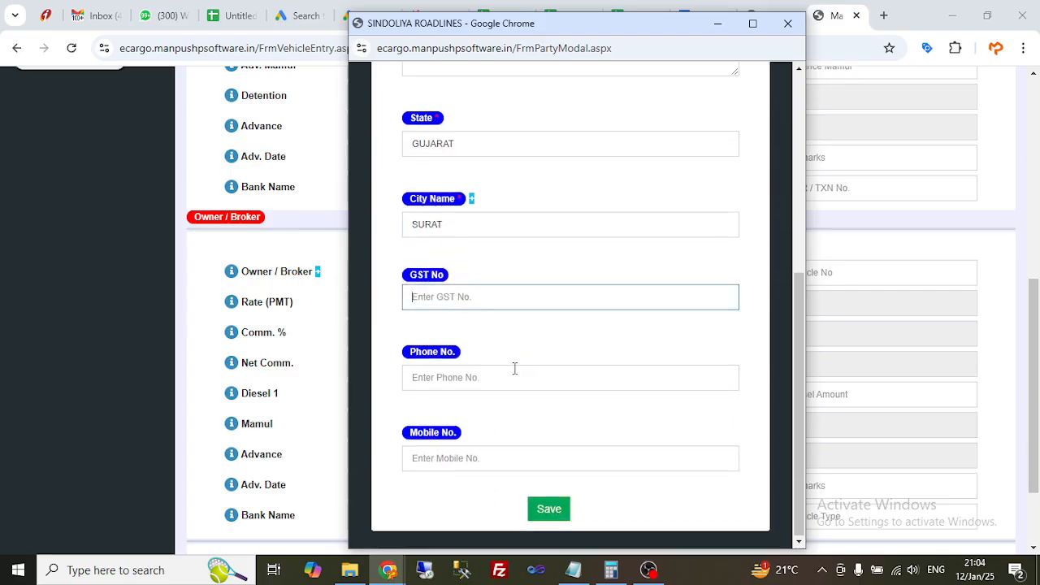
left_click(559, 520)
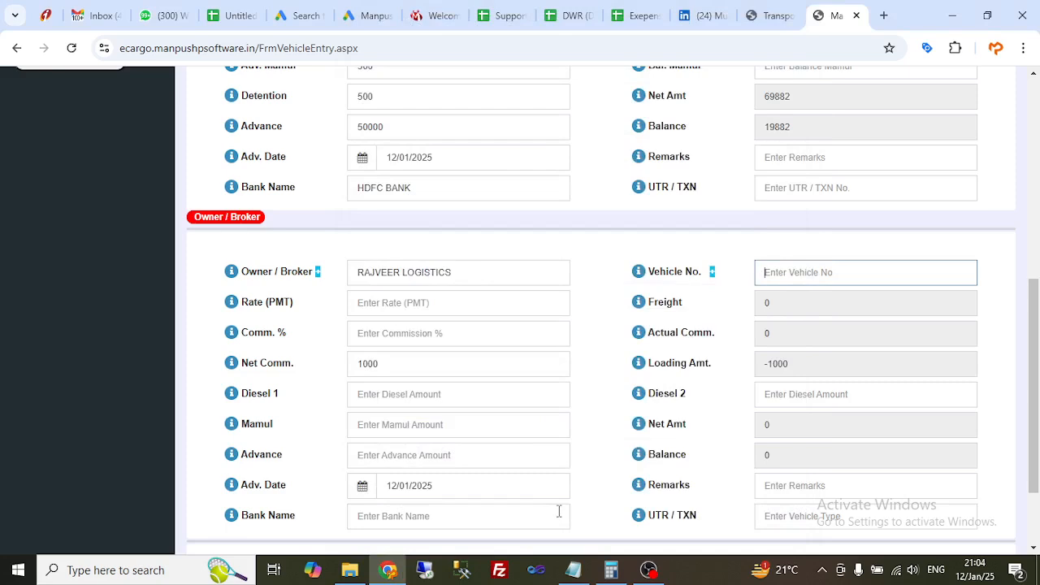
left_click(711, 271)
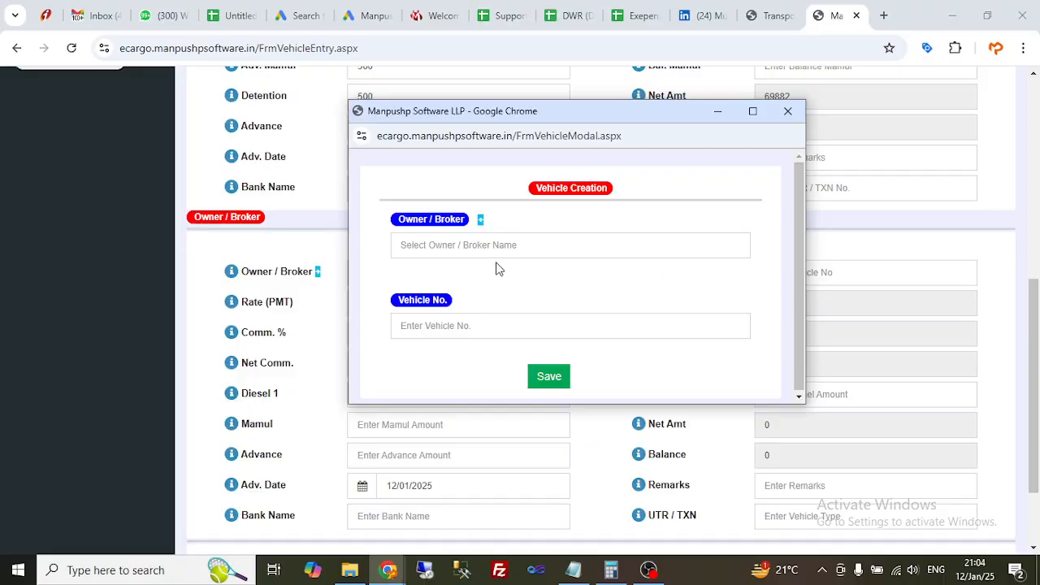
left_click(478, 243)
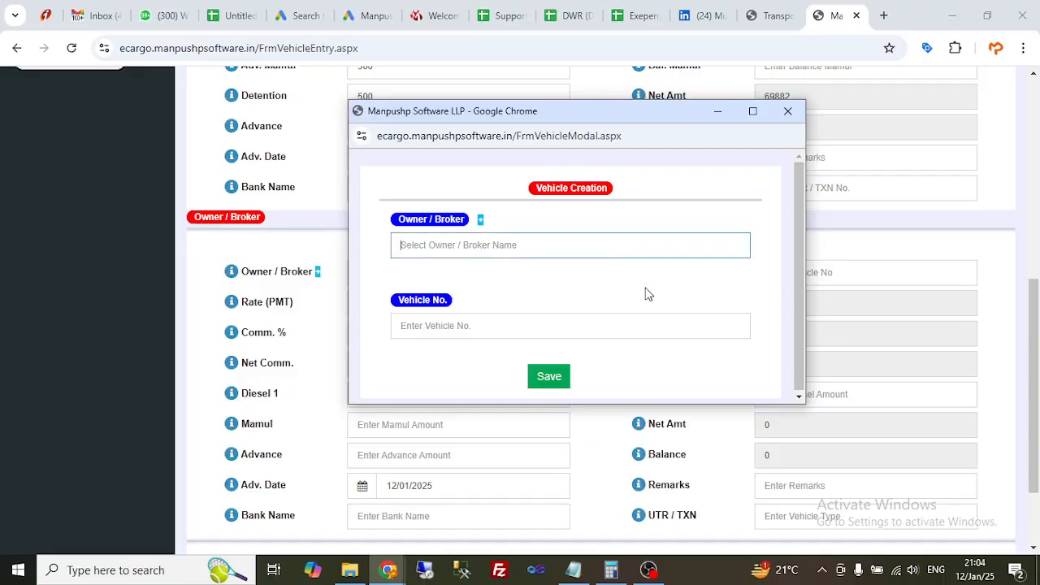
type("RAJV")
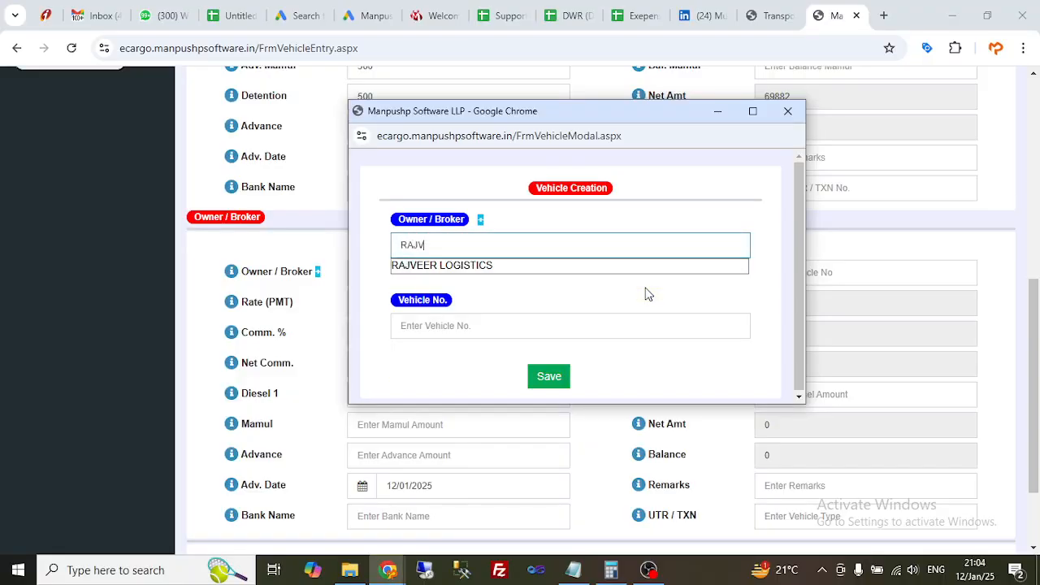
left_click(496, 267)
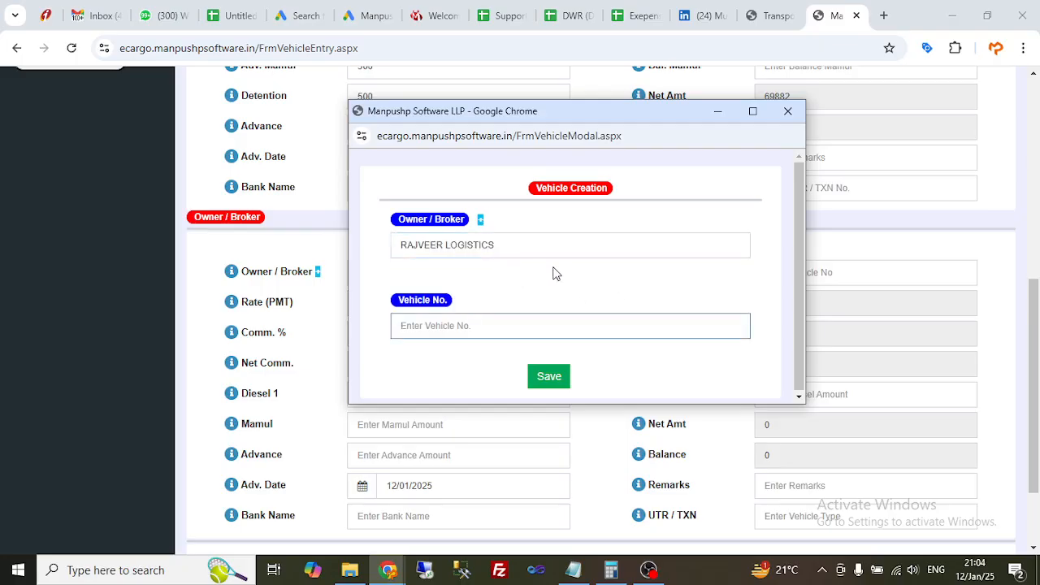
type("GJ04HJ5145")
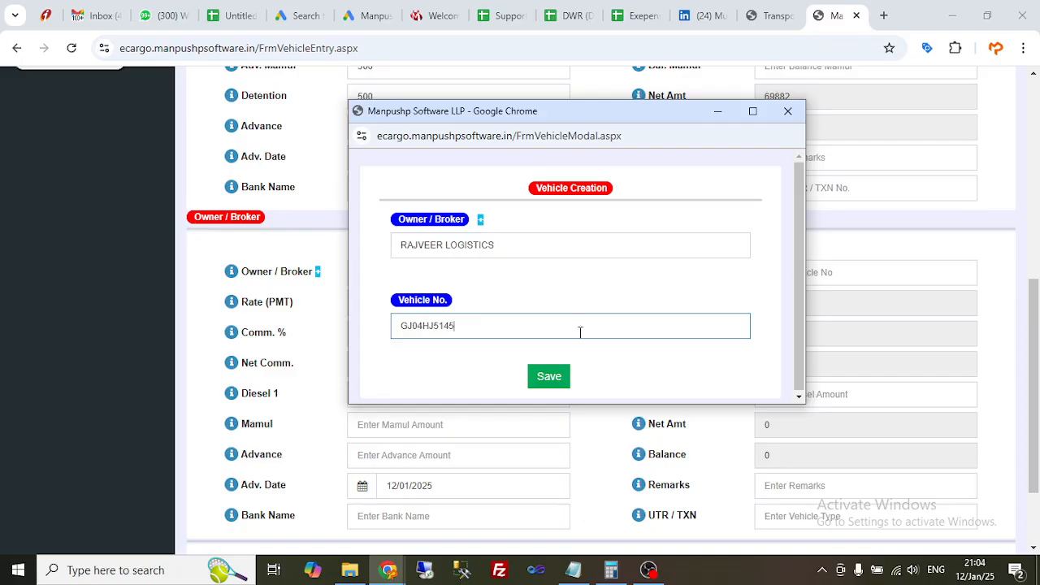
left_click(559, 379)
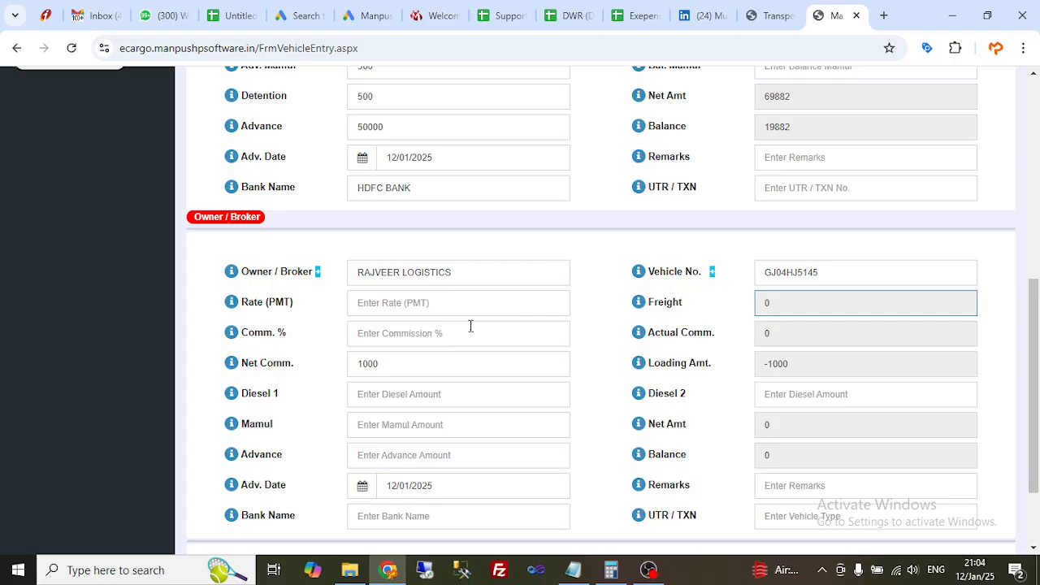
Step: Set the owner/broker's rate per metric ton to 2700
left_click(404, 305)
scroll(479, 351, "up", 2)
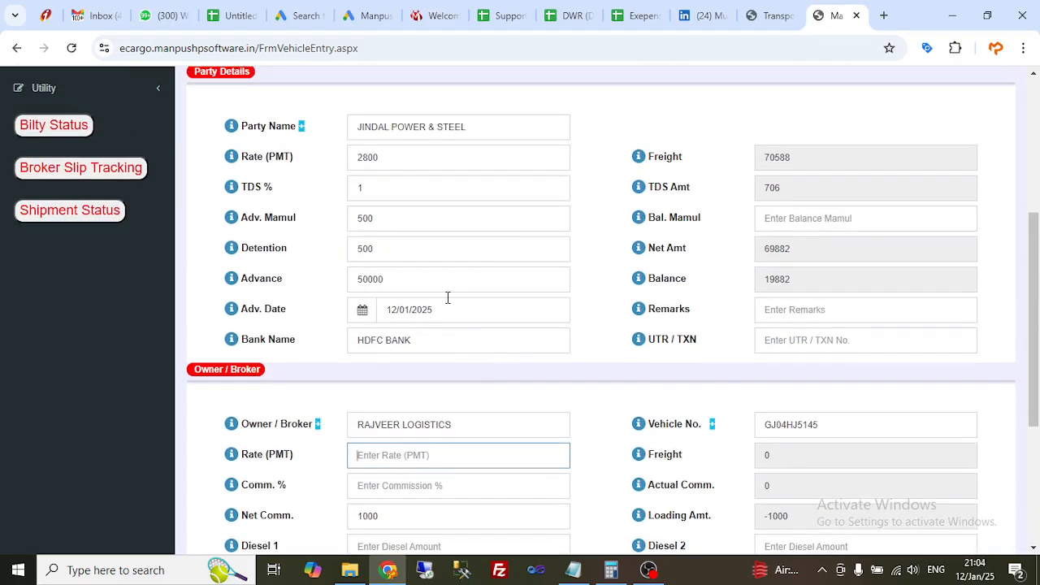
scroll(448, 301, "down", 2)
type("2700")
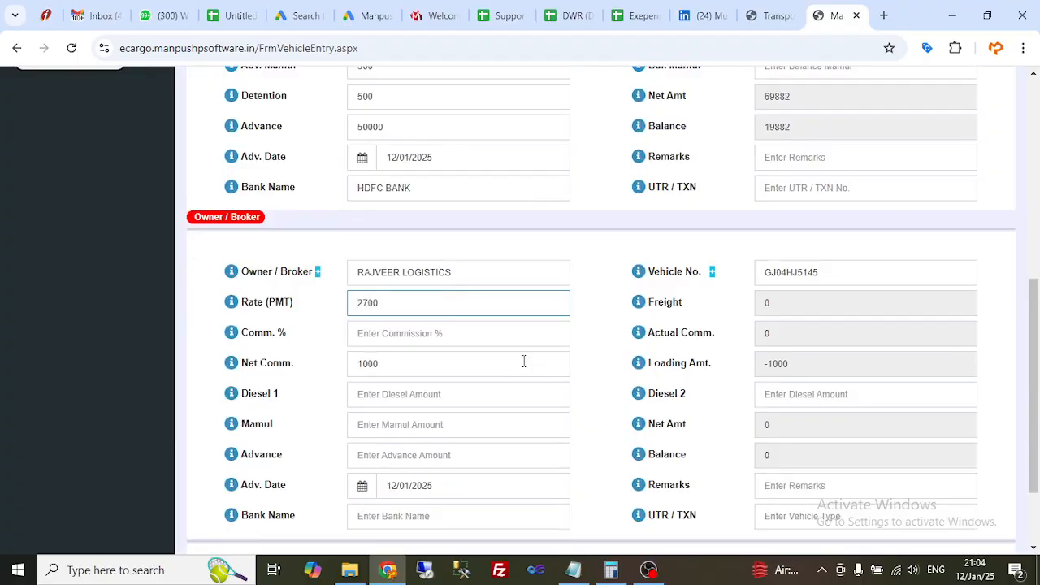
key("Tab")
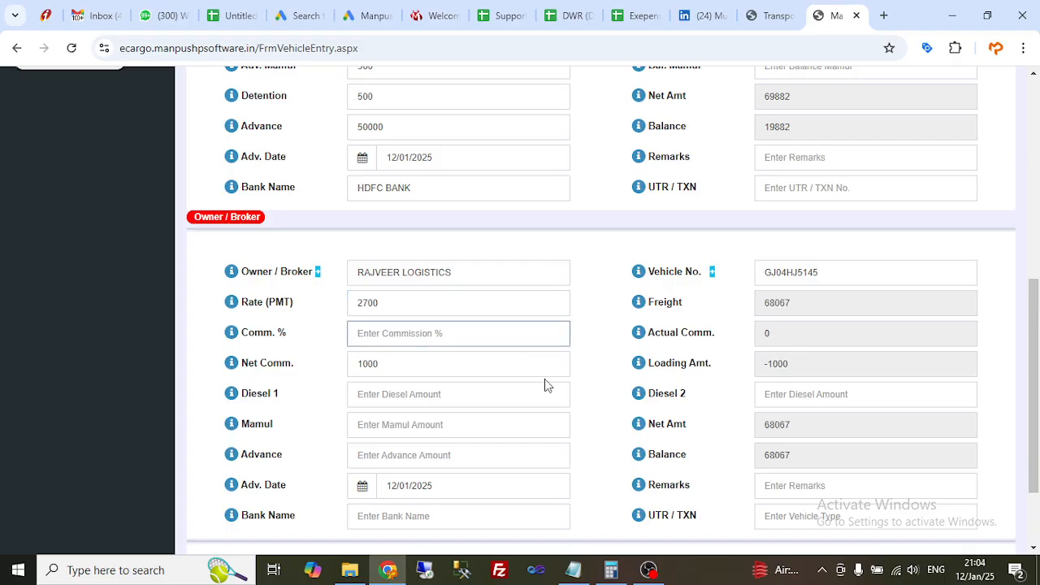
Step: Try a commission of 5% and then of 1% for the owner/broker
type("5")
key("BackSpace")
type("5")
key("Tab")
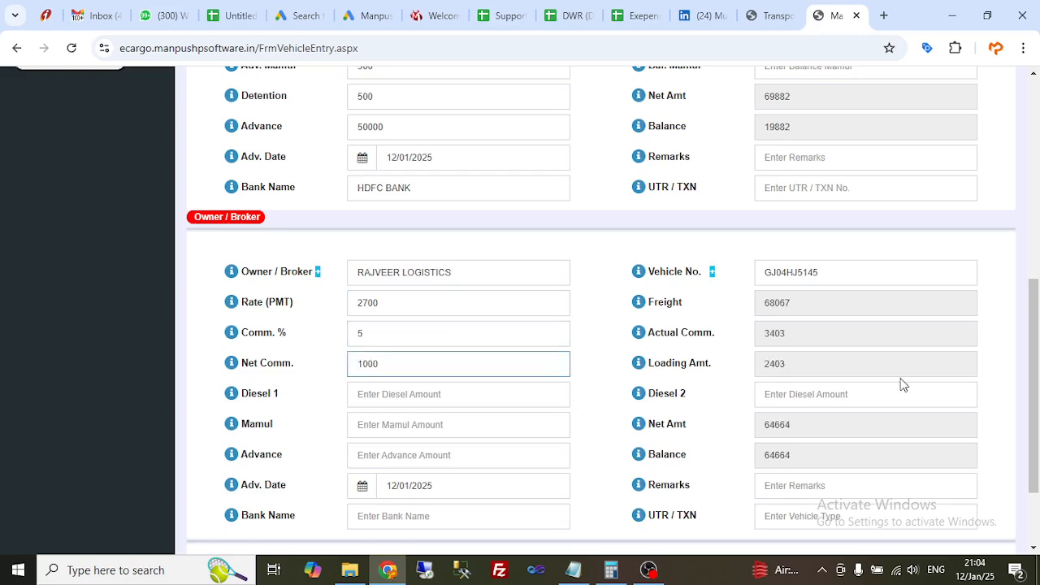
double_click(820, 329)
double_click(386, 328)
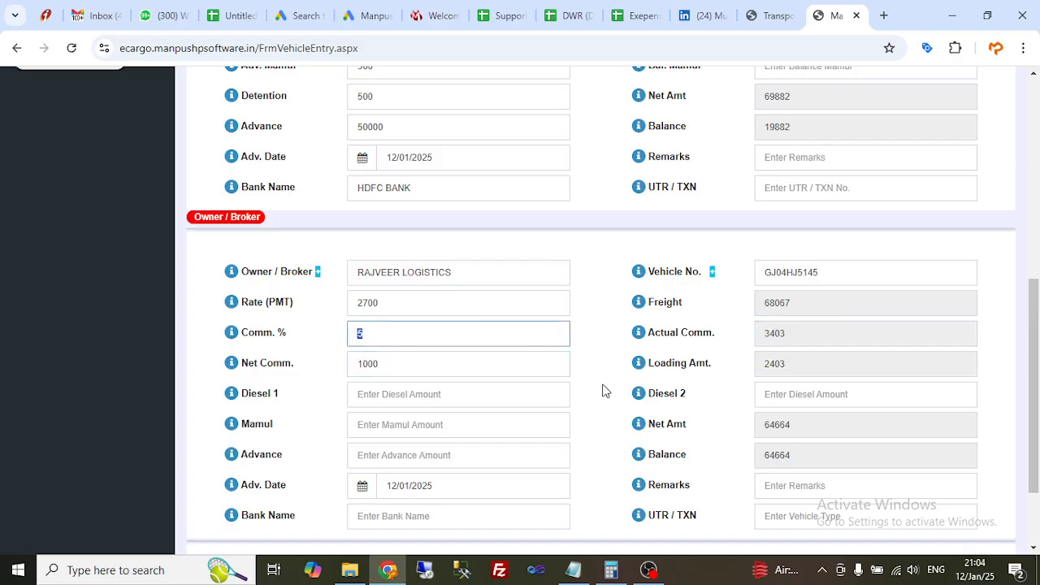
type("1")
key("Tab")
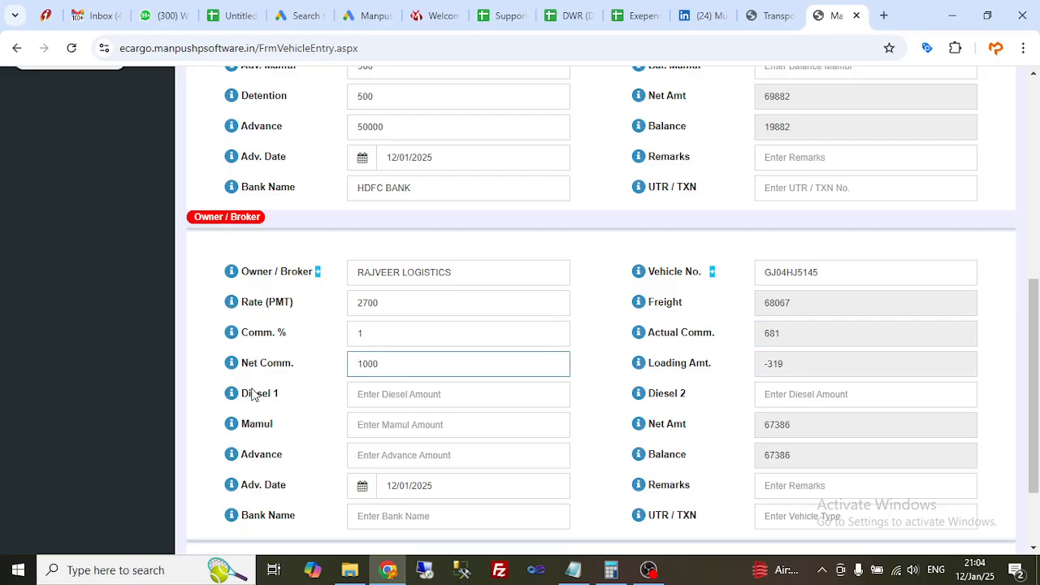
Step: Set both the owner/broker's commission percentage and net commission to 0
double_click(442, 330)
type("0")
key("Tab")
double_click(424, 362)
type("0")
key("Tab")
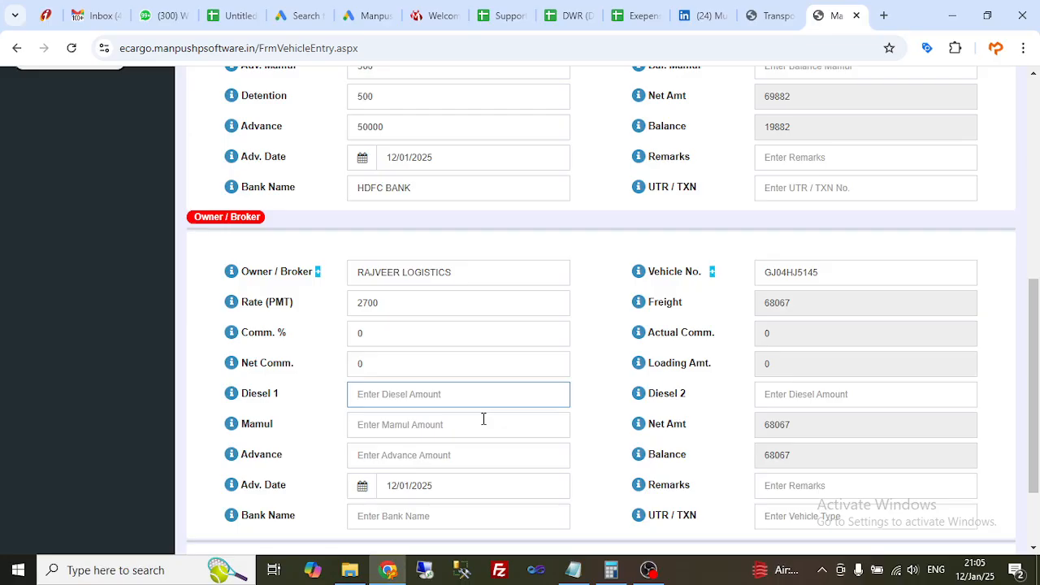
Step: Enter the owner/broker's diesel amounts as 5000 for Diesel 1 and 7000 for Diesel 2
type("5000")
key("Tab")
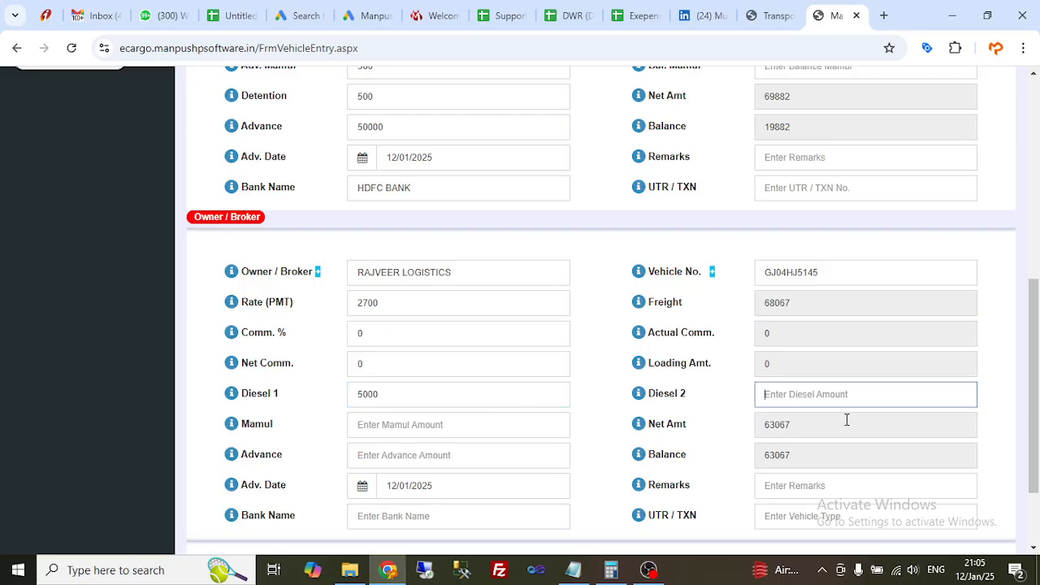
type("7000")
key("Tab")
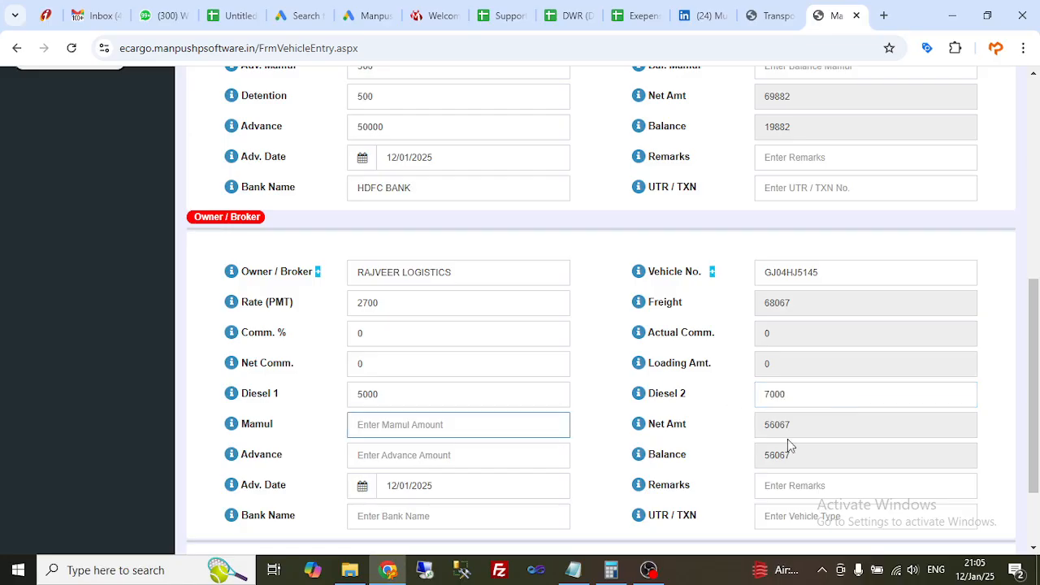
double_click(792, 424)
left_click(825, 390)
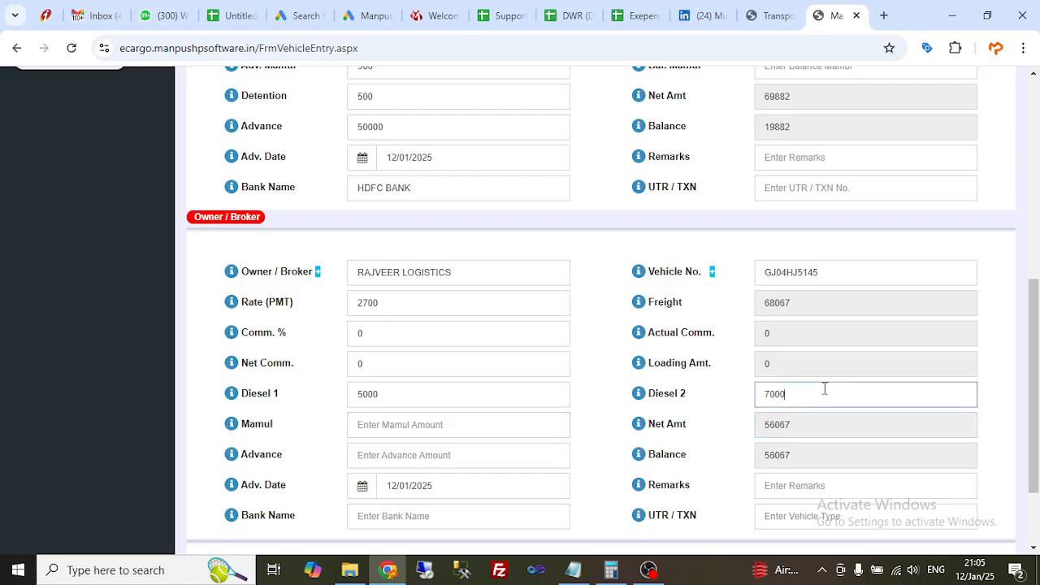
left_click(798, 429)
Step: Set the owner/broker's mamul to 500 and the advance to 30000
left_click(444, 429)
type("500")
key("Tab")
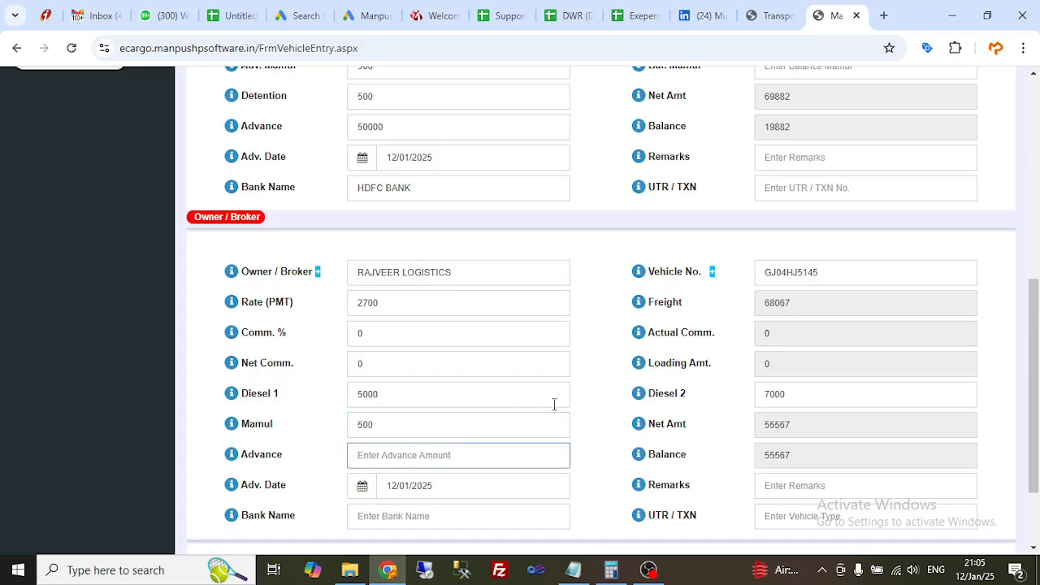
scroll(554, 403, "down", 2)
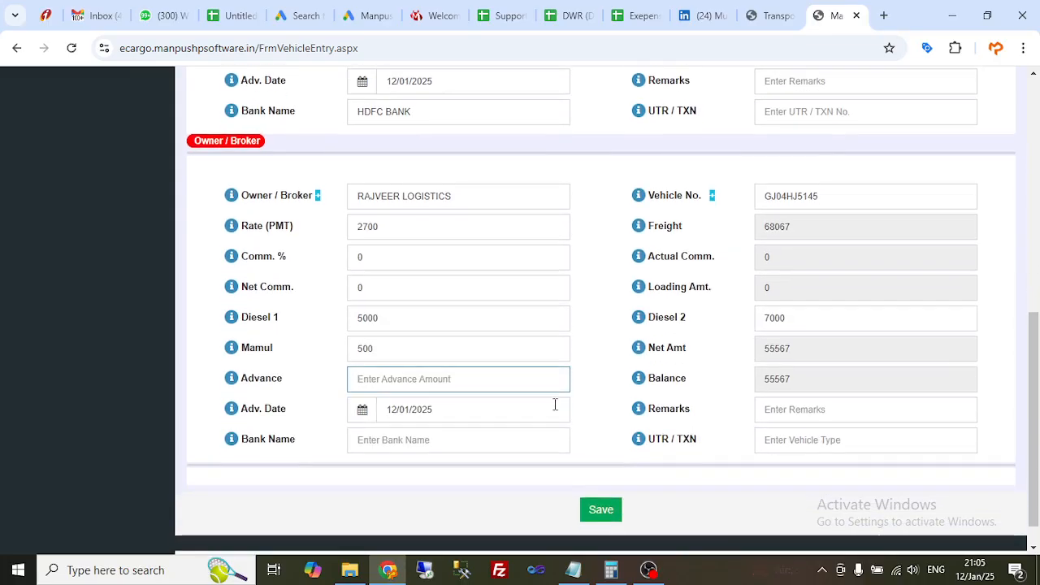
type("30000")
key("Tab")
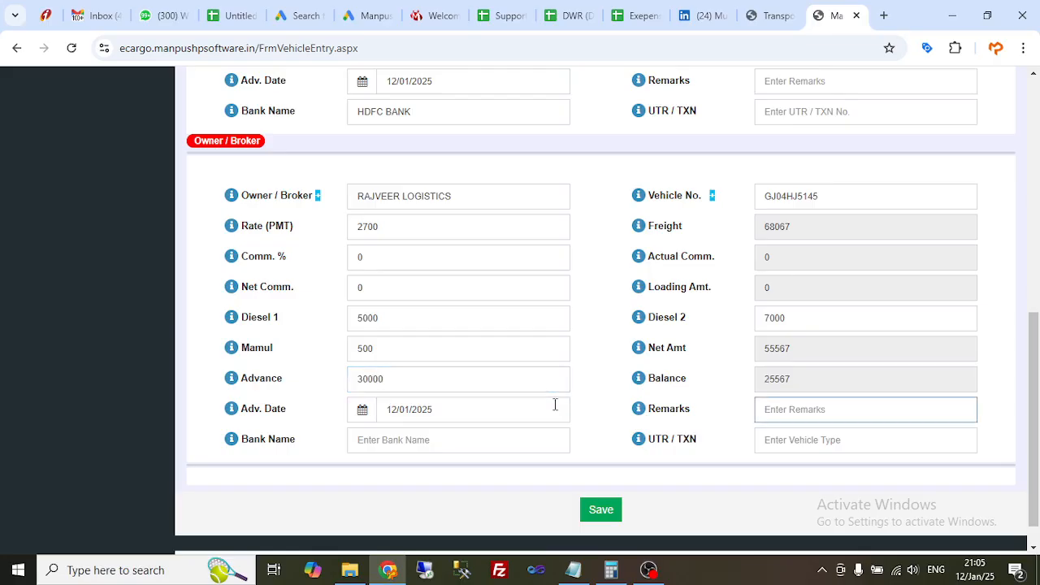
double_click(846, 381)
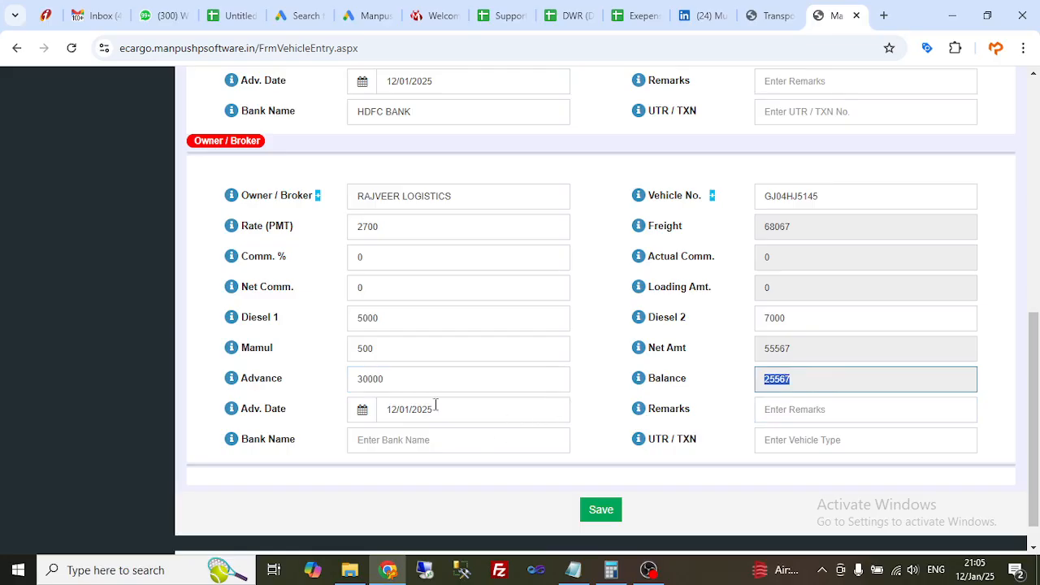
double_click(408, 378)
Step: Choose HDFC BANK as the bank for the owner/broker's advance and save the broker entry
left_click(398, 447)
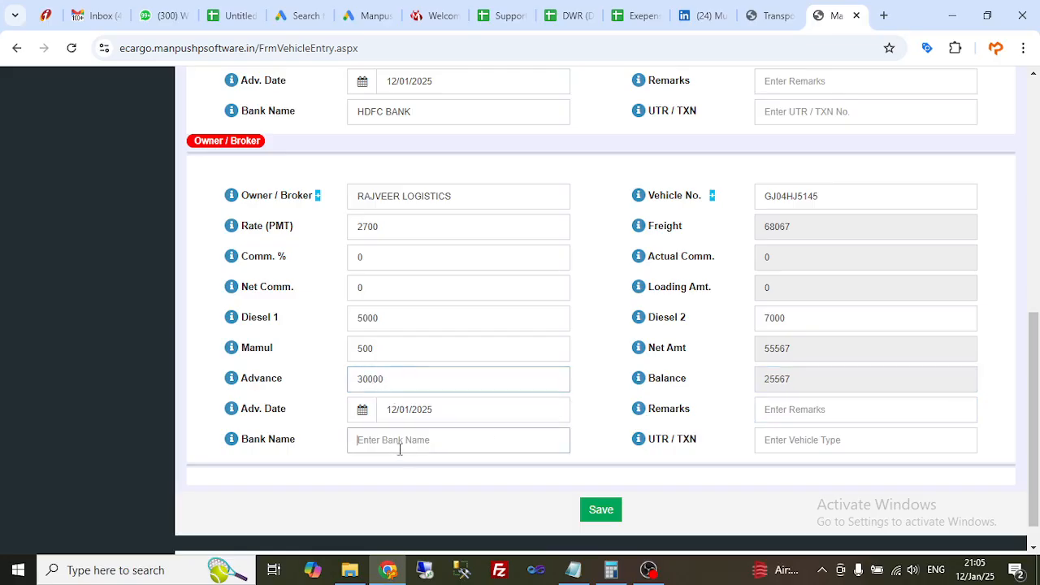
type("HD")
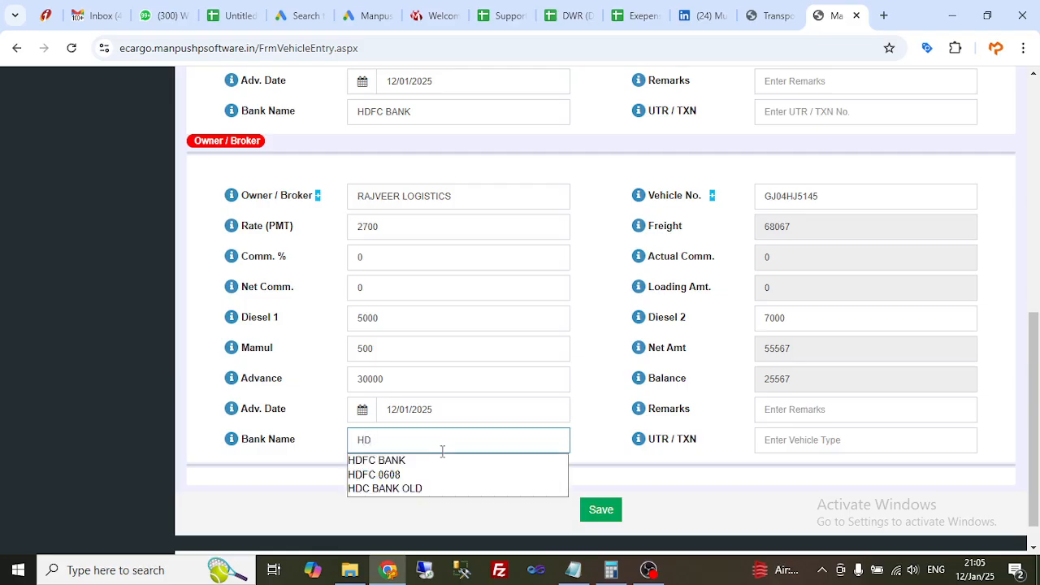
left_click(404, 460)
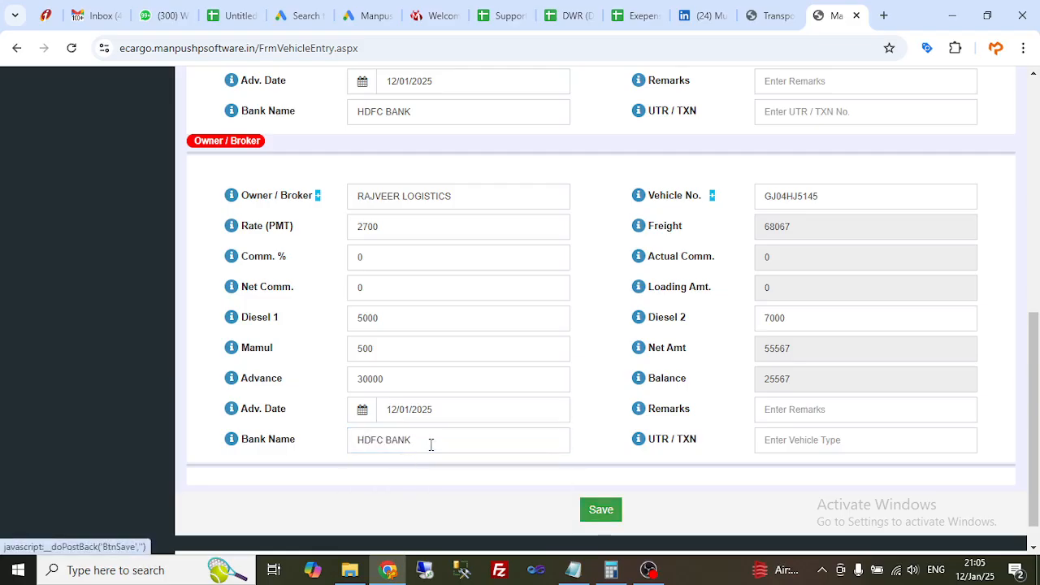
left_click(612, 513)
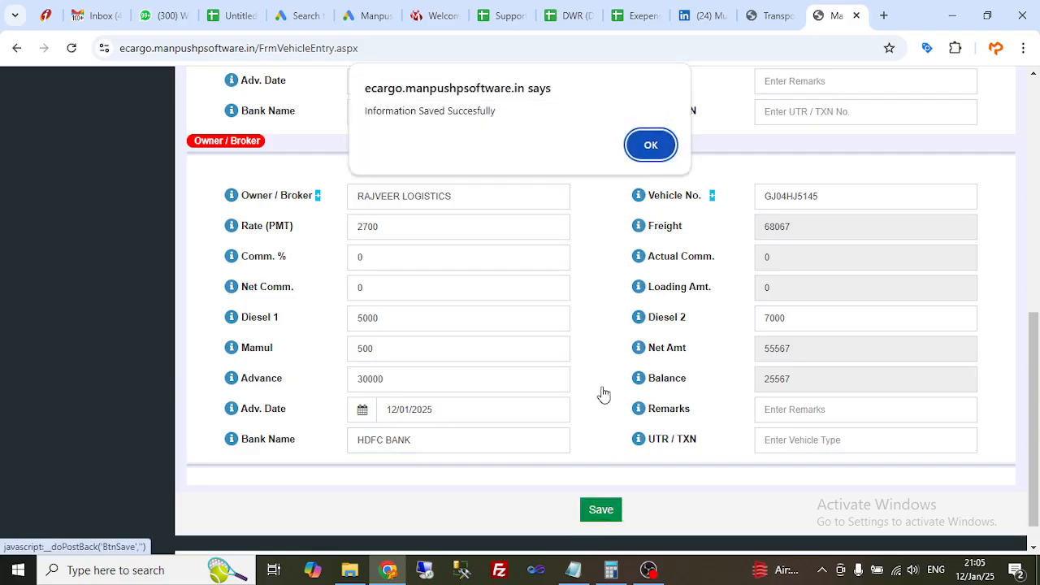
left_click(658, 148)
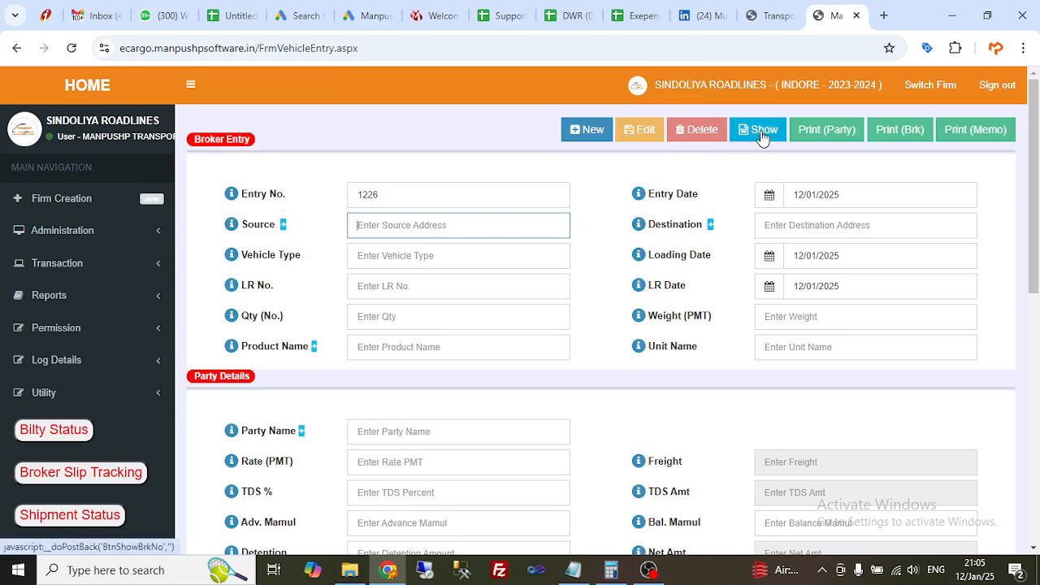
Step: Show the saved broker entries and load entry number 1225
left_click_drag(398, 195, 351, 195)
left_click(393, 165)
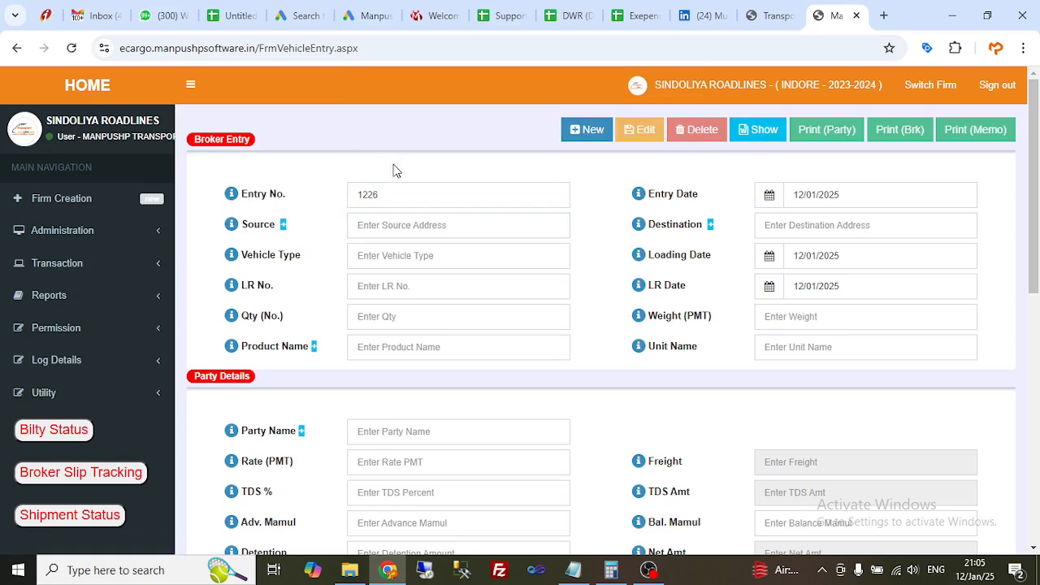
left_click(759, 132)
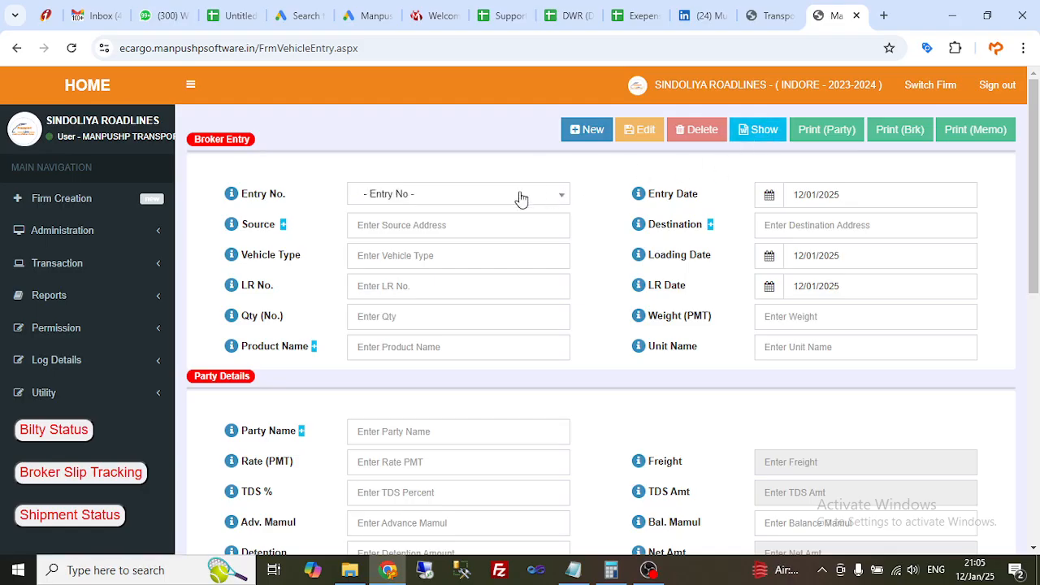
left_click(439, 199)
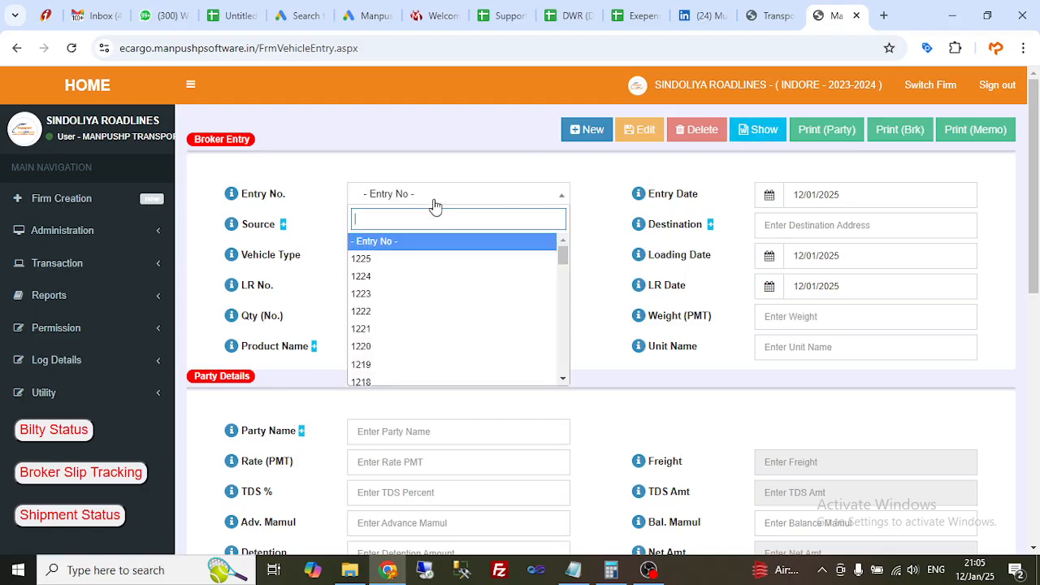
left_click(361, 259)
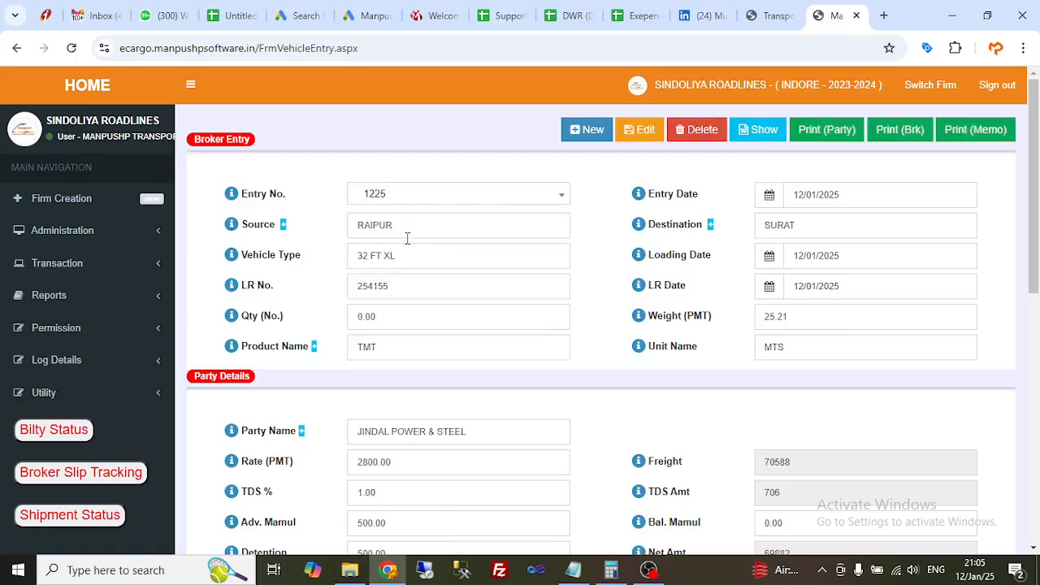
Step: Review the net amount, advance and balance in the party and owner/broker sections of the loaded entry
scroll(407, 234, "down", 2)
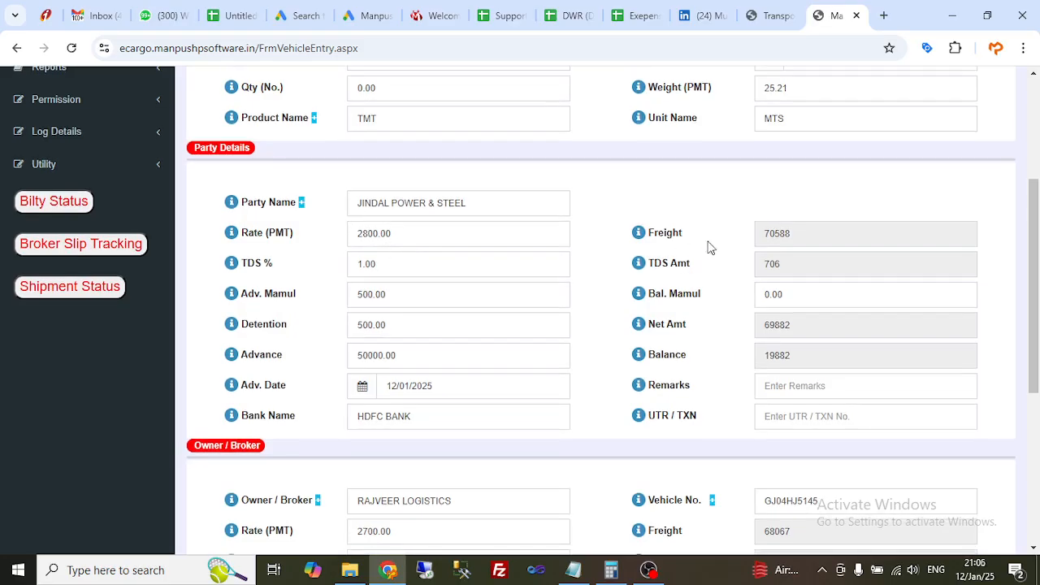
left_click_drag(802, 329, 764, 325)
double_click(404, 355)
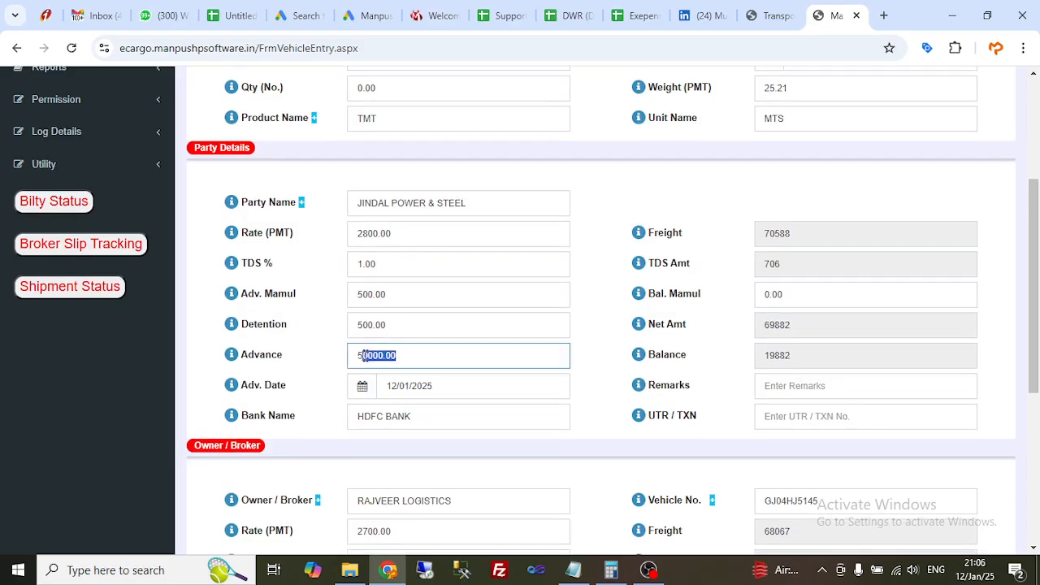
left_click(792, 355)
left_click_drag(791, 355, 771, 355)
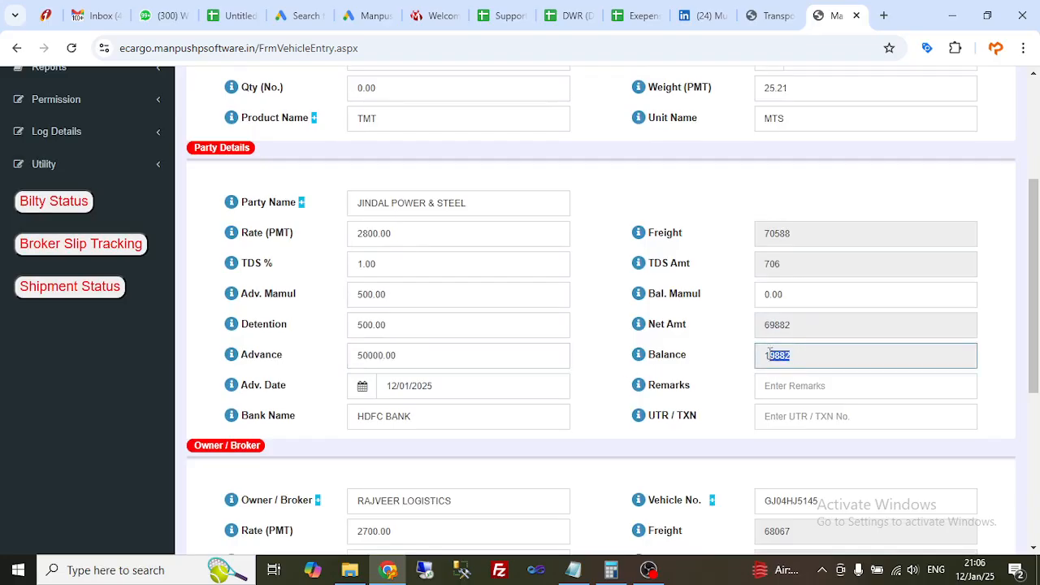
scroll(746, 373, "down", 3)
scroll(485, 360, "down", 1)
left_click(813, 346)
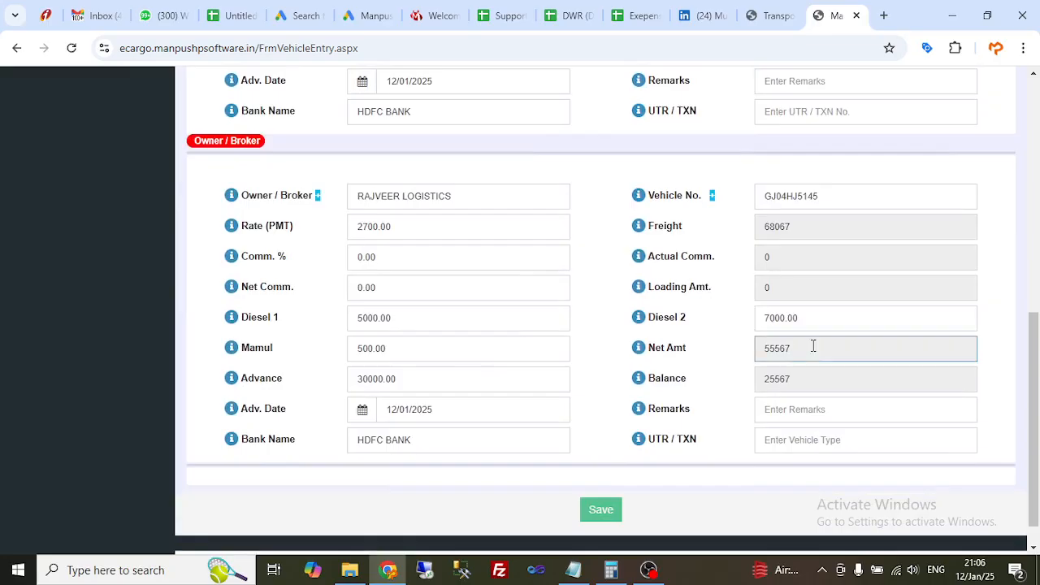
double_click(793, 350)
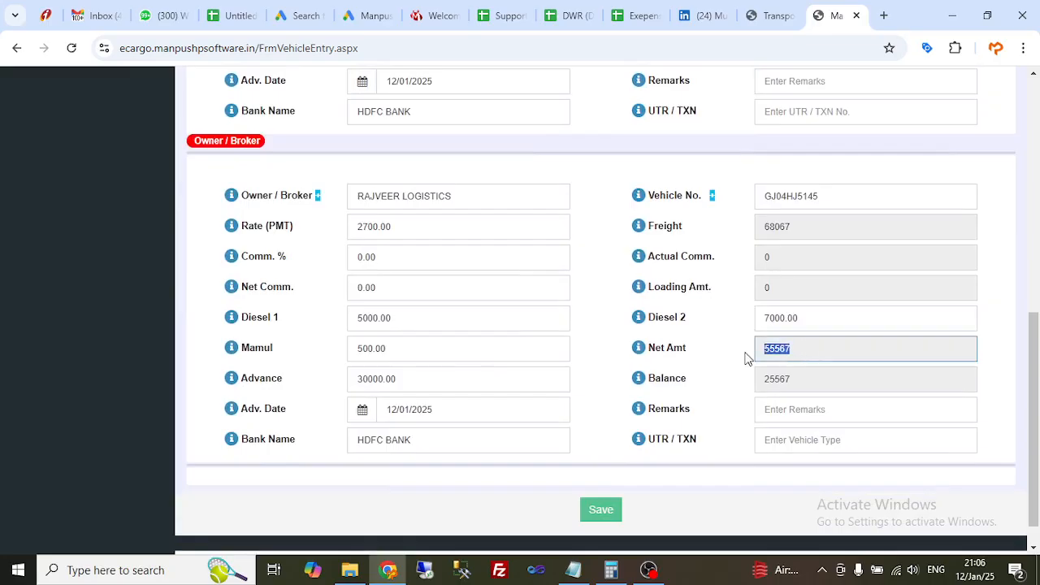
left_click(424, 380)
left_click(818, 372)
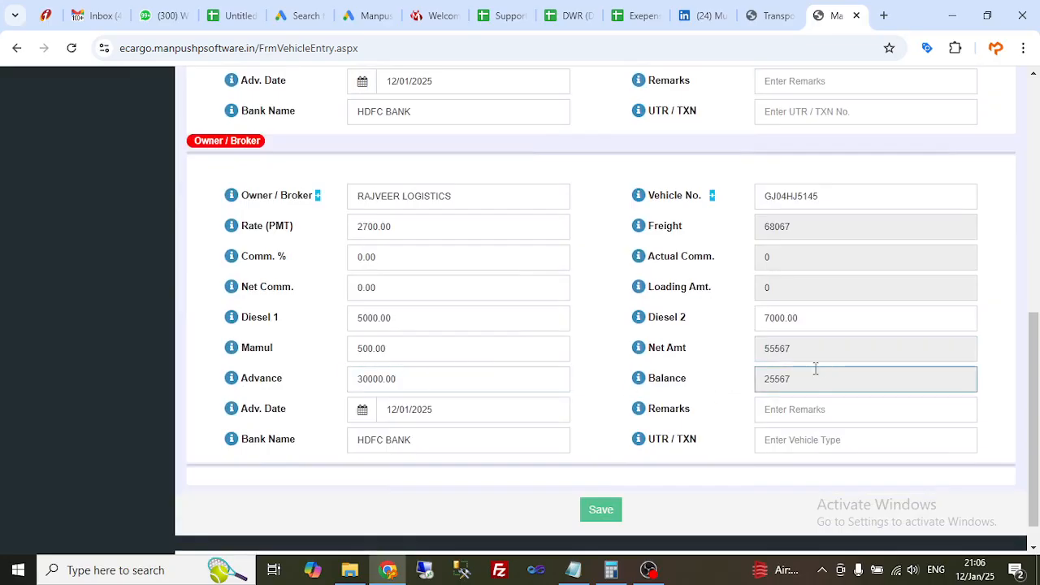
Step: Open the party print of the loaded broker entry, enlarge it to 125%, read the slip's freight, advance and balance, and close it
scroll(870, 381, "up", 10)
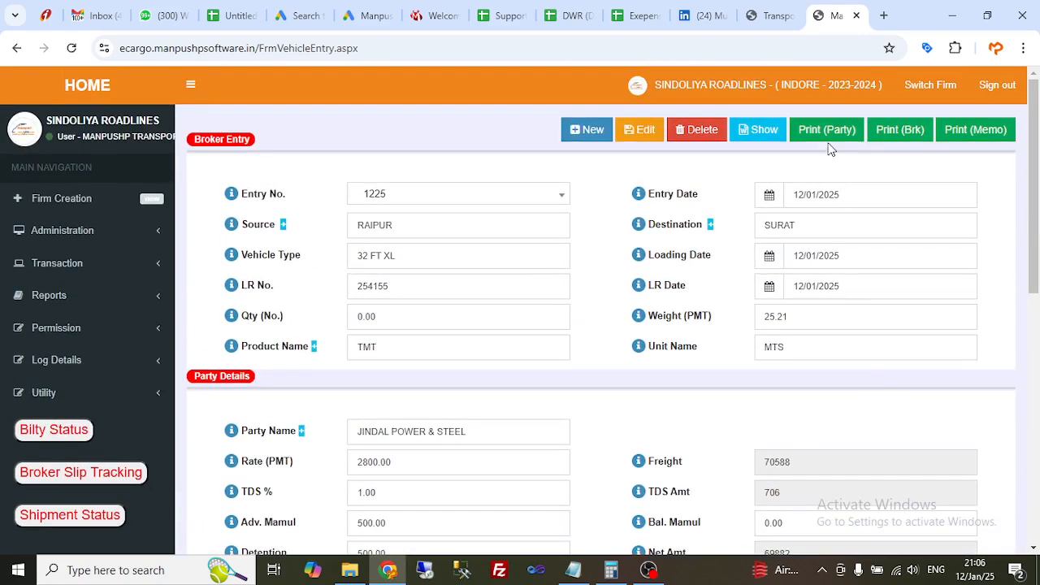
left_click(827, 136)
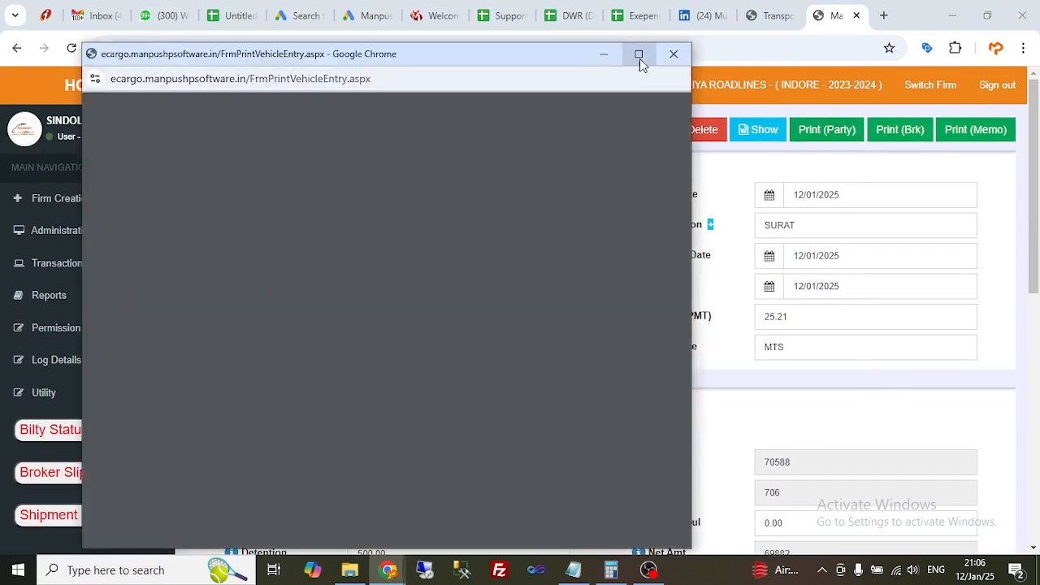
left_click(639, 57)
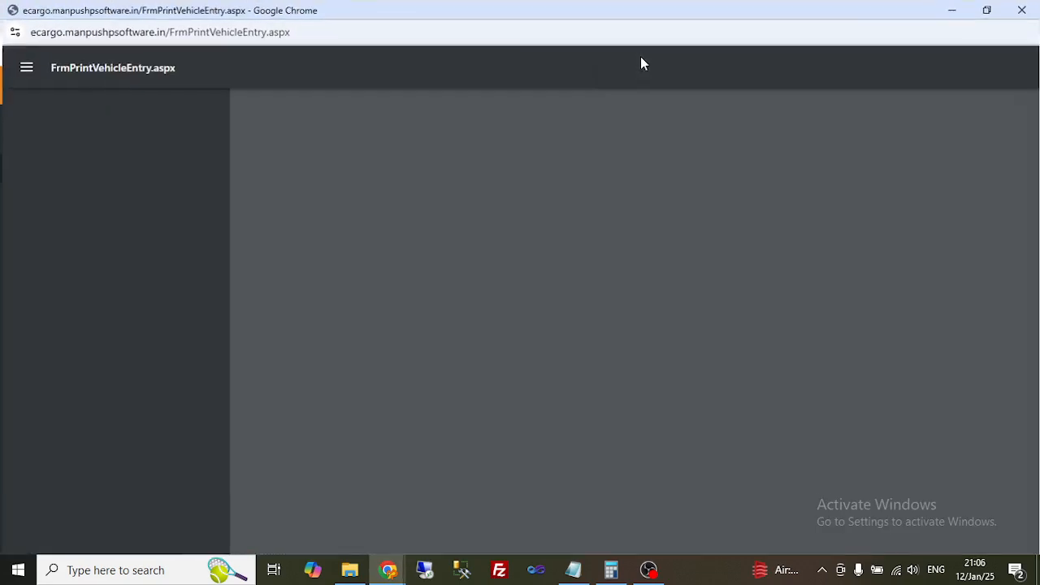
left_click(549, 68)
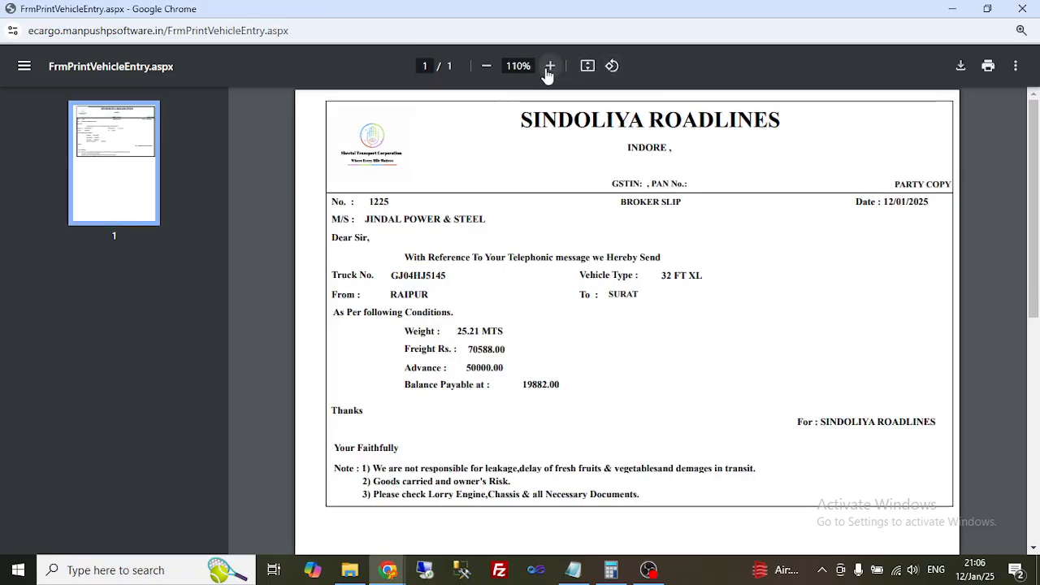
left_click(549, 68)
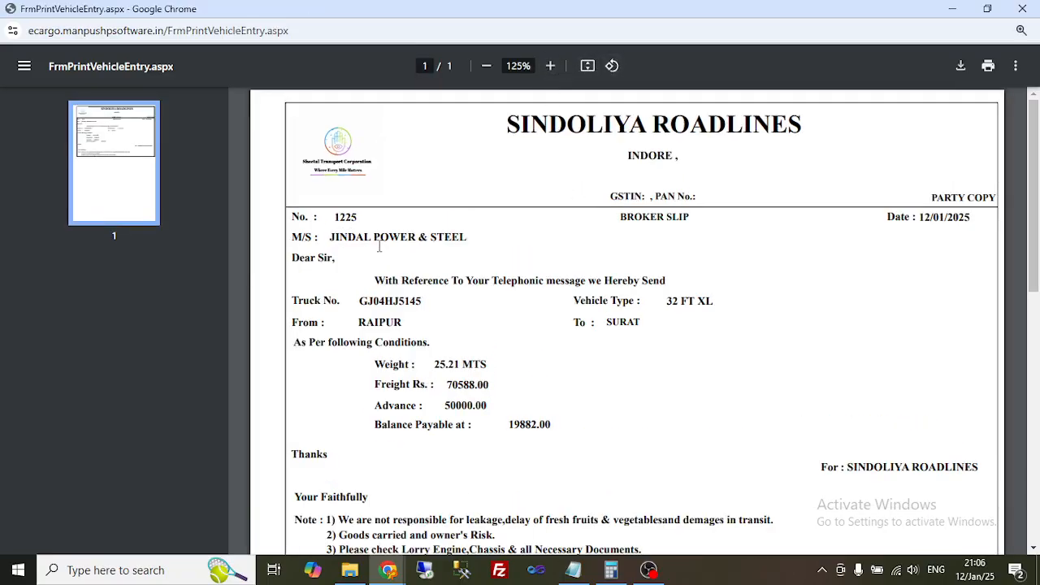
scroll(378, 247, "down", 1)
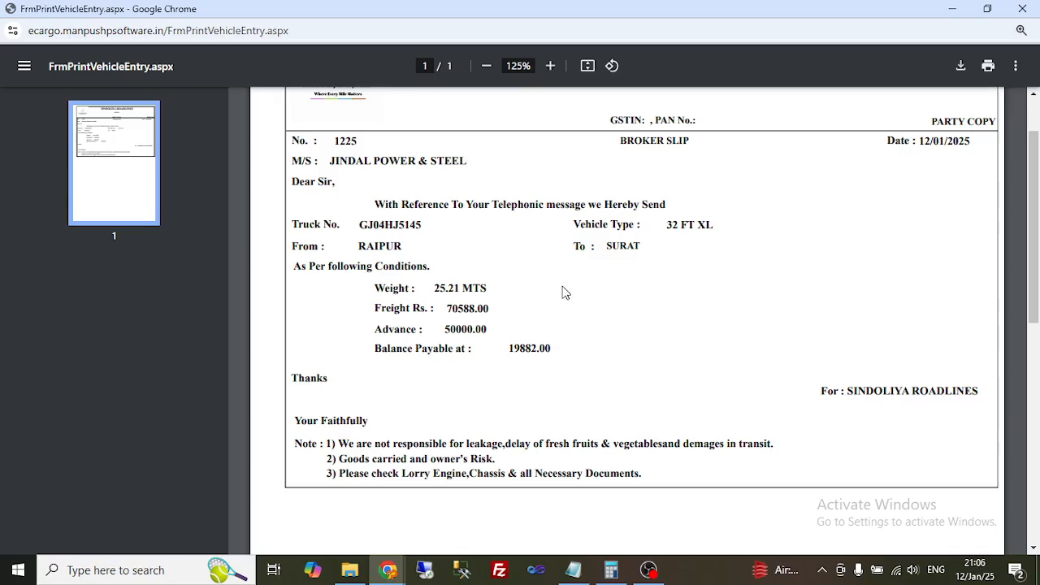
left_click(1022, 9)
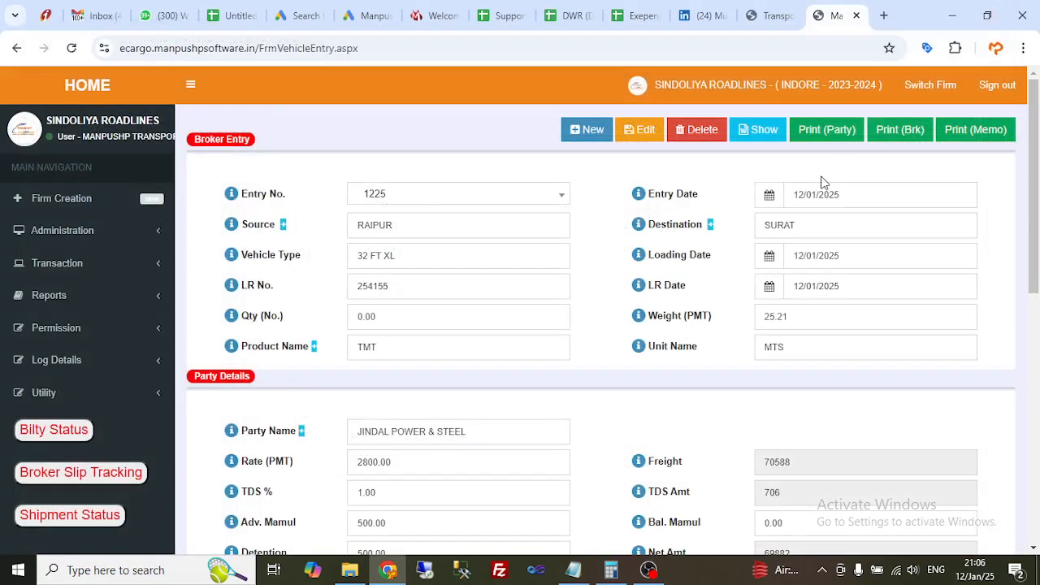
Step: Open the broker print of the same entry and enlarge the slip to 110%
left_click(901, 132)
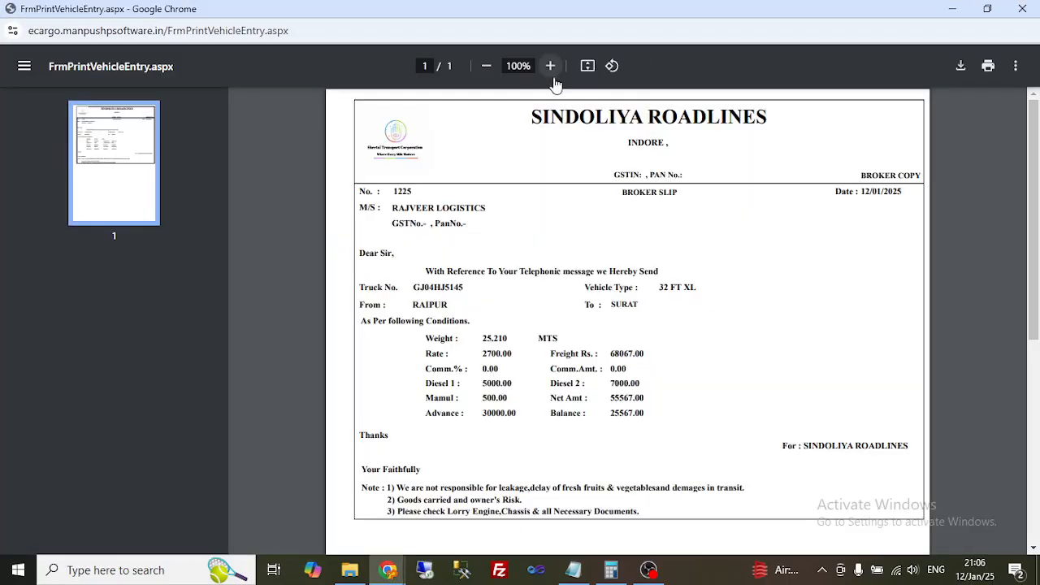
left_click(550, 65)
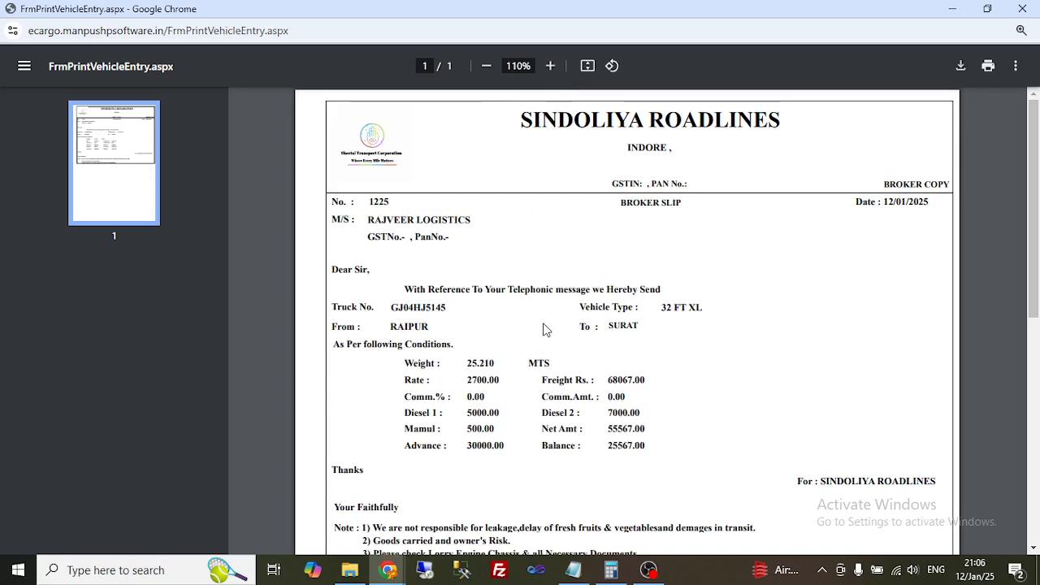
scroll(544, 325, "down", 2)
scroll(552, 329, "up", 1)
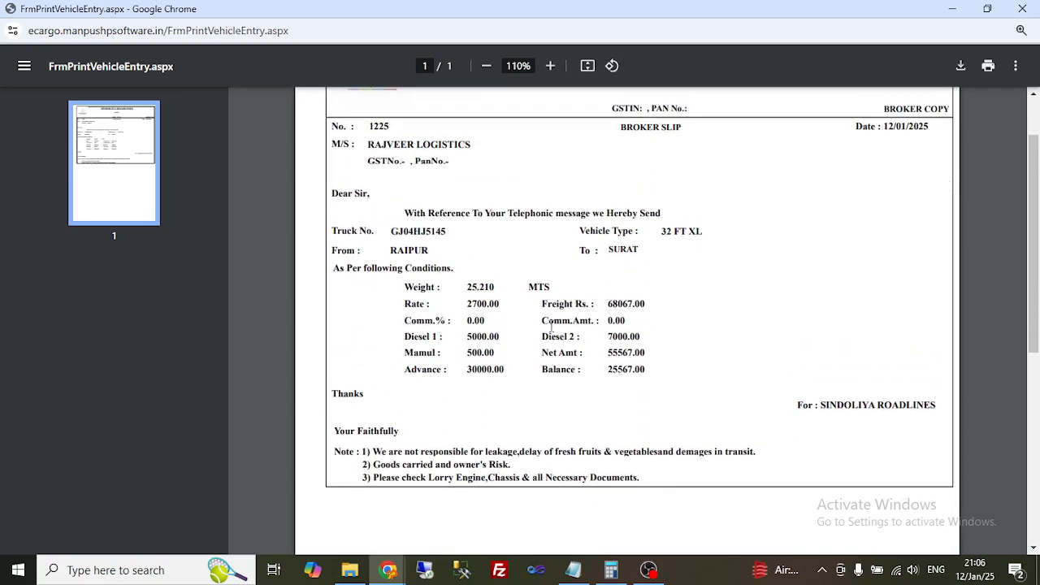
Step: Check the broker, truck number, rate, advance and balance on the broker copy of the slip and close it
double_click(382, 145)
left_click(429, 228)
left_click_drag(482, 304, 489, 305)
double_click(481, 369)
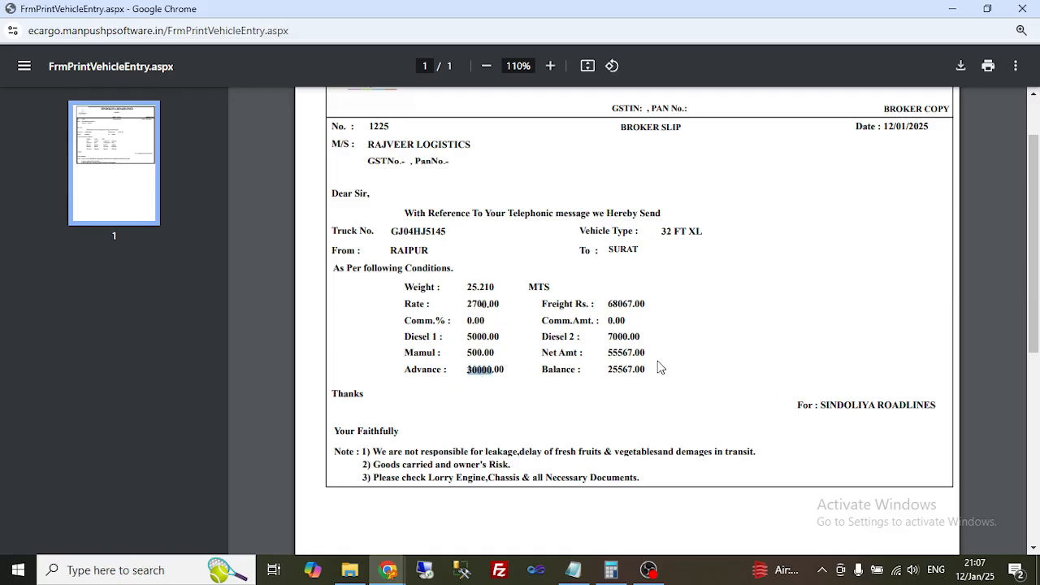
double_click(613, 375)
scroll(614, 375, "down", 3)
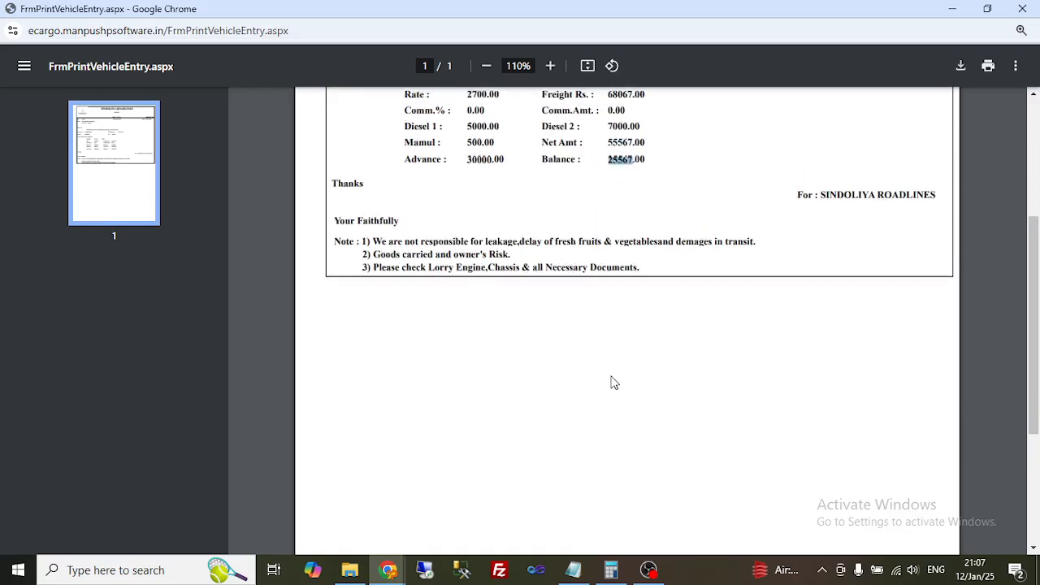
scroll(614, 378, "up", 4)
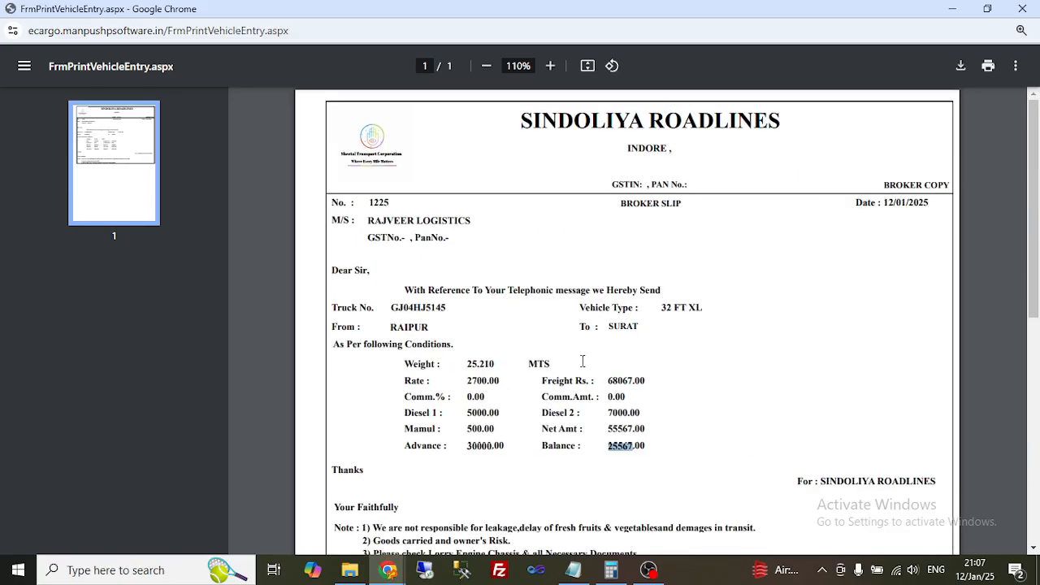
left_click(1019, 11)
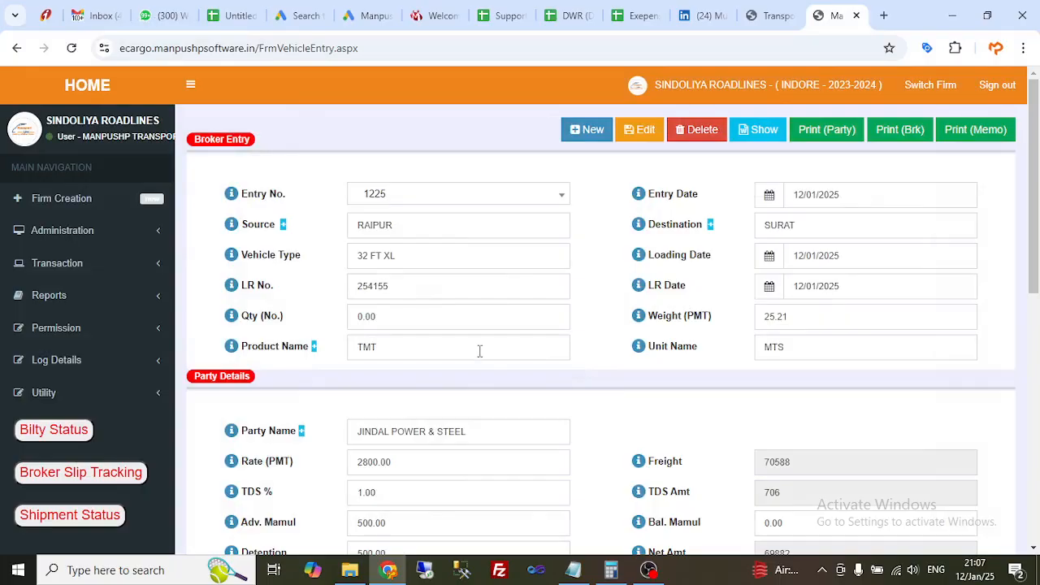
Step: Look over the loaded broker entry once more and sign out of the account
scroll(479, 351, "down", 7)
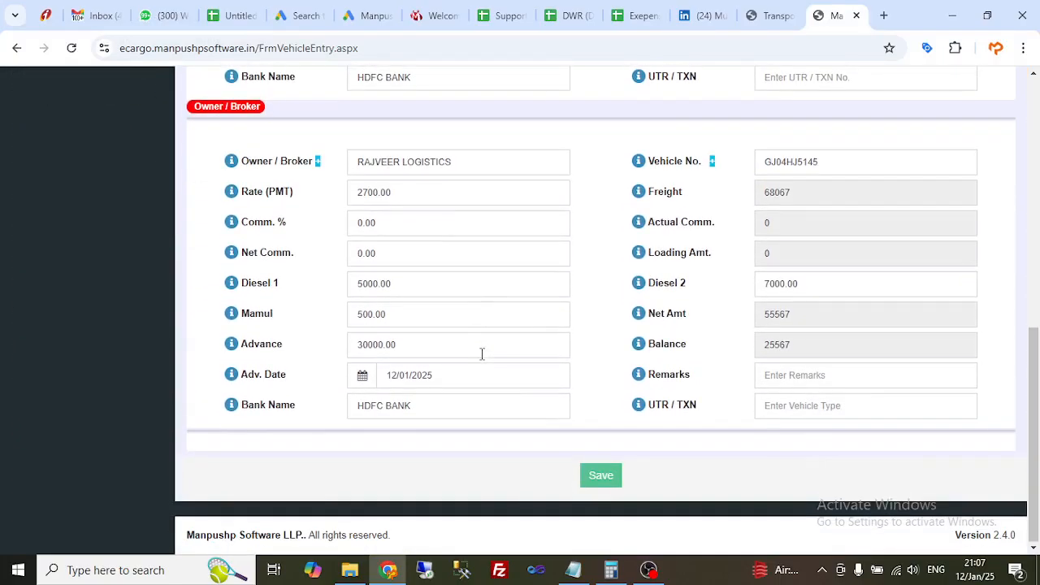
scroll(482, 354, "up", 4)
scroll(560, 354, "up", 3)
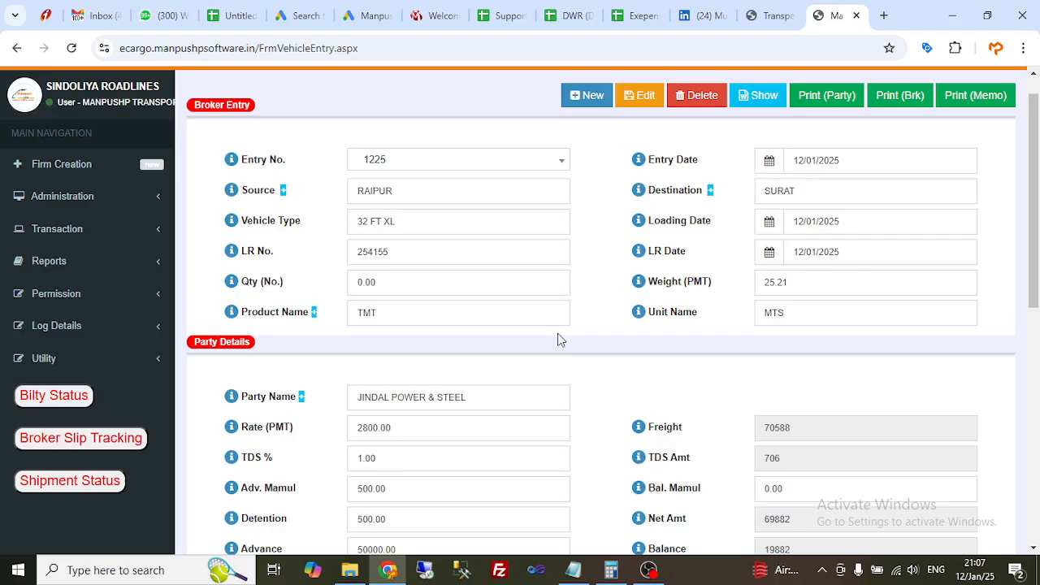
scroll(559, 340, "up", 1)
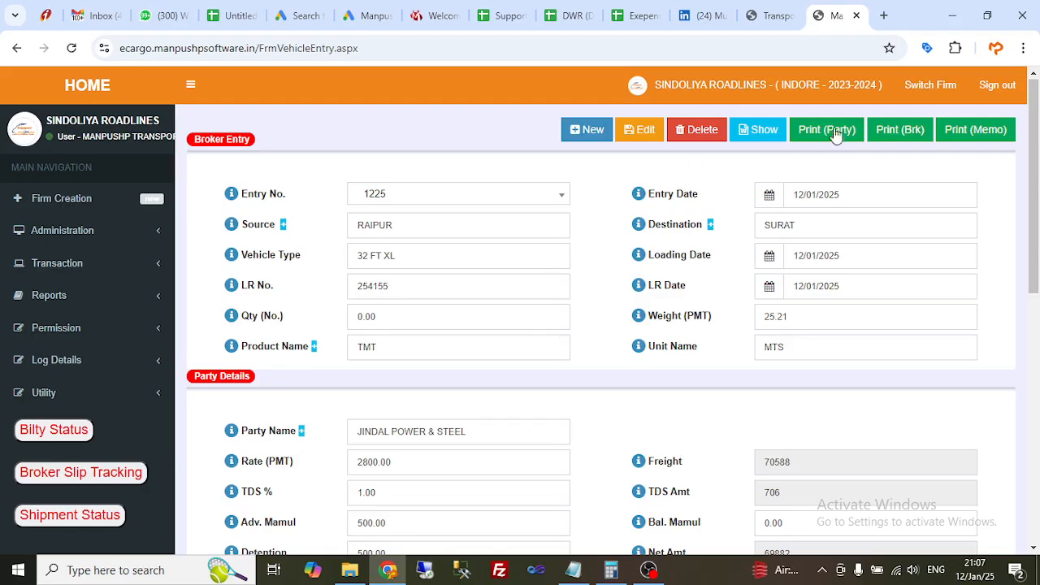
left_click(993, 85)
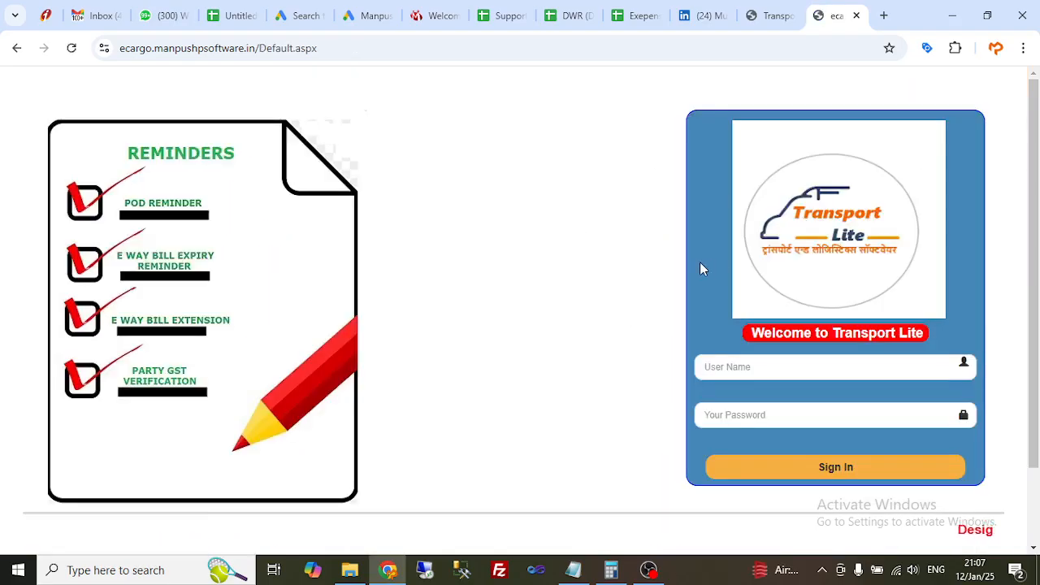
left_click(648, 569)
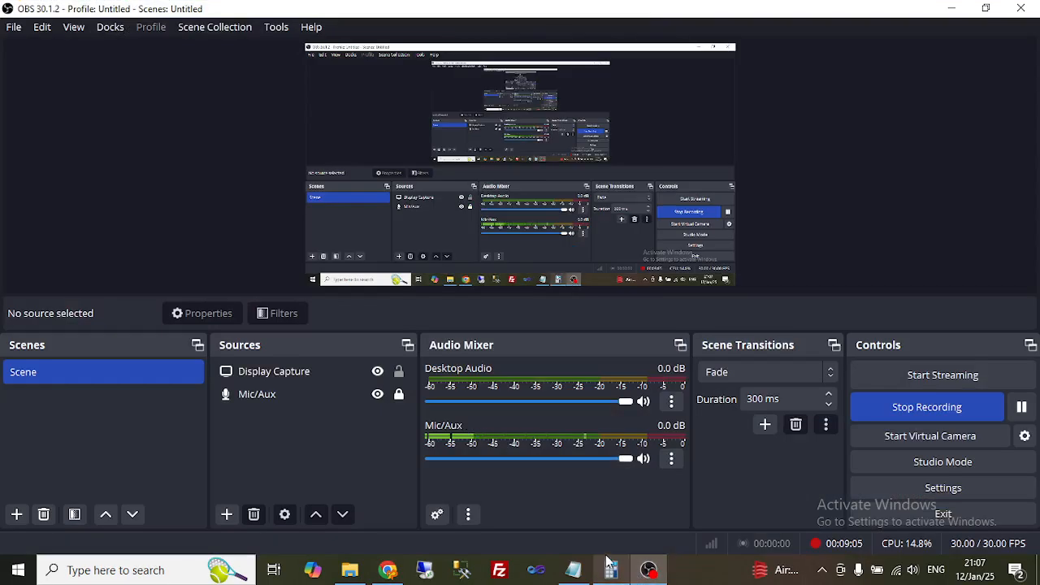